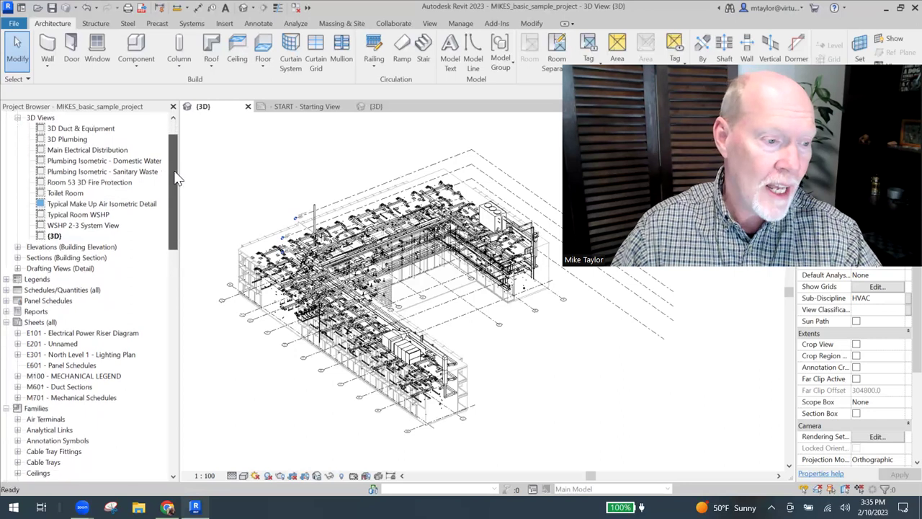
- Browse to Duct Systems and compare the Exhaust Air, Return Air and Supply Air type properties
drag(177, 179, 177, 243)
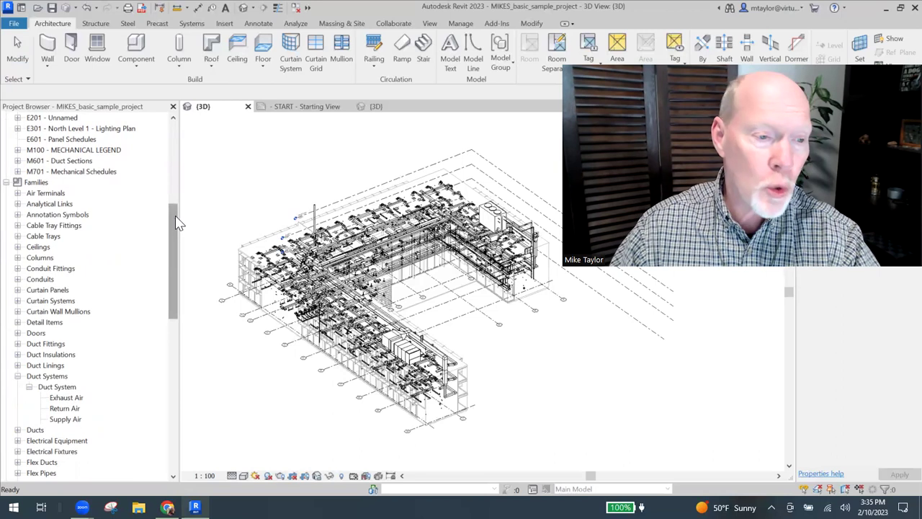
drag(173, 223, 173, 231)
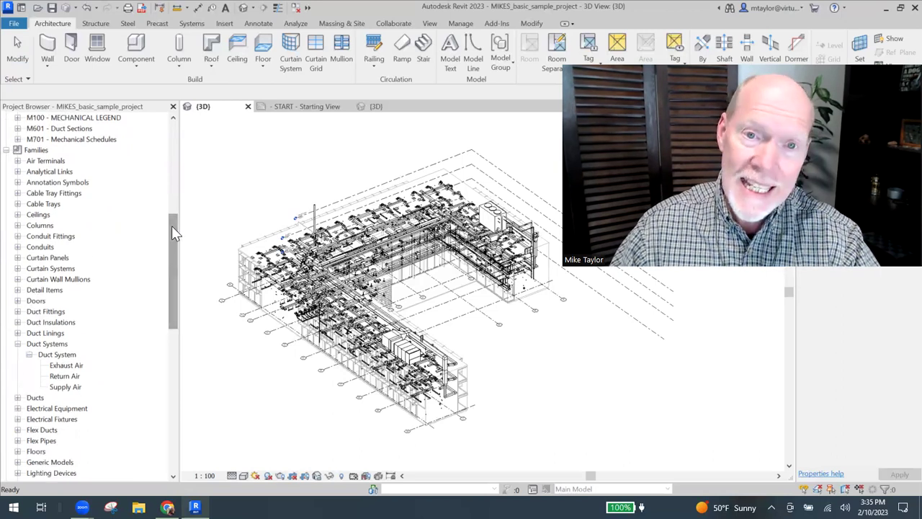
drag(173, 228, 175, 252)
click(82, 283)
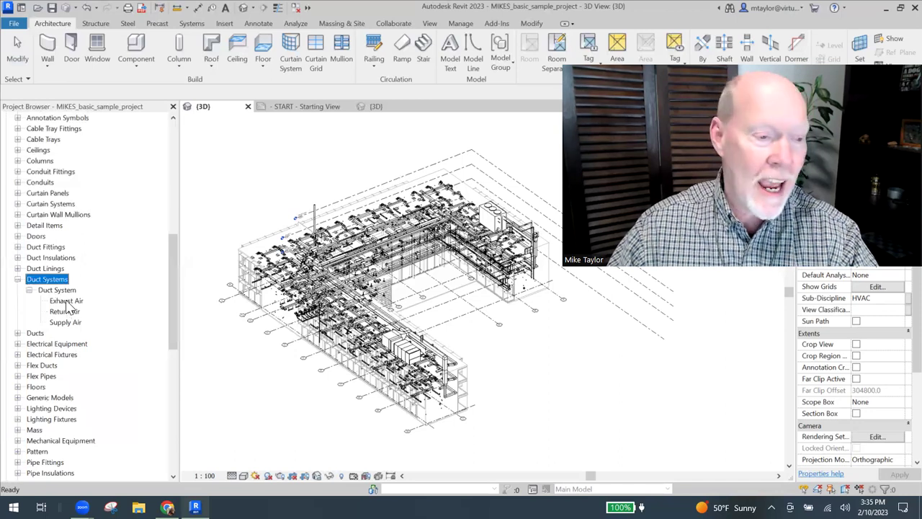
click(67, 301)
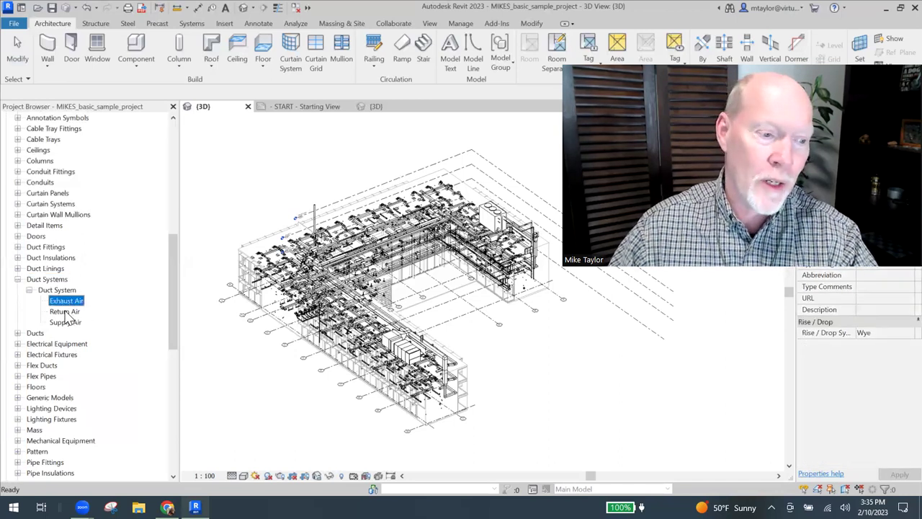
click(65, 312)
click(65, 322)
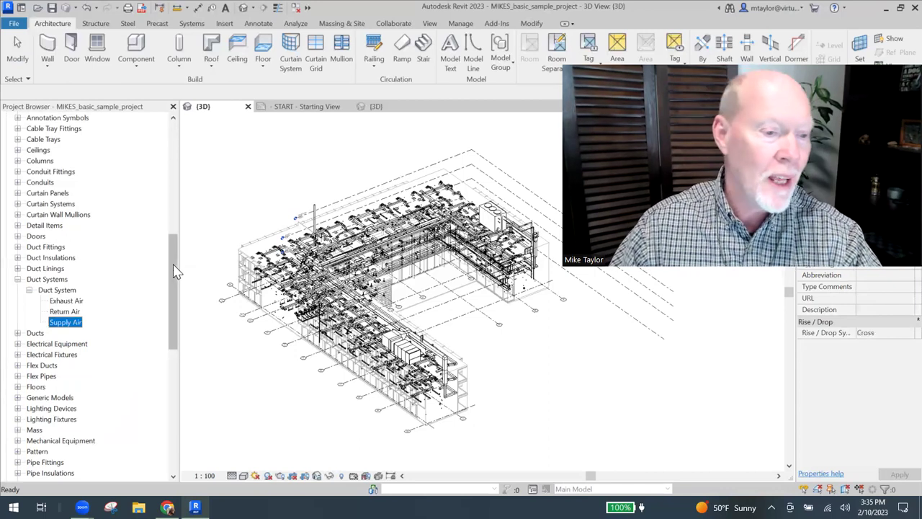
- Return to the Exhaust Air duct system type, whose Rise / Drop Symbol is Wye
drag(175, 270, 178, 343)
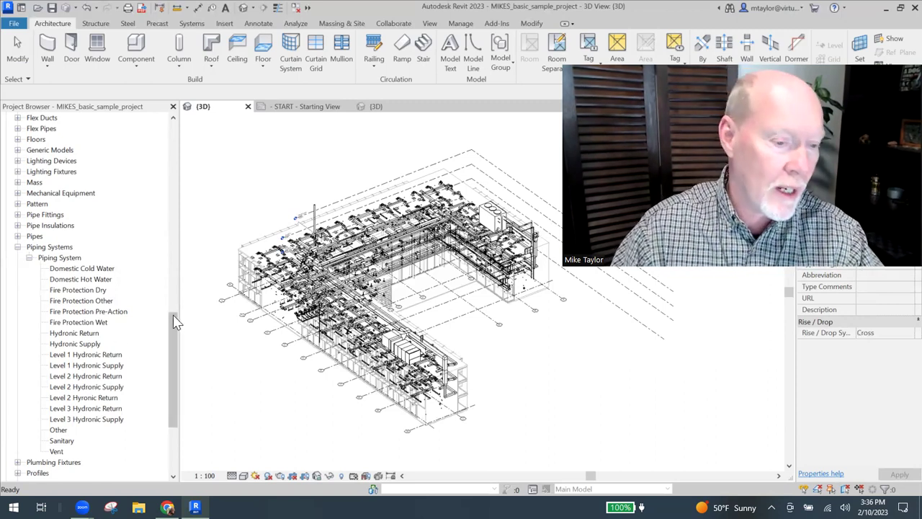
drag(177, 322, 169, 253)
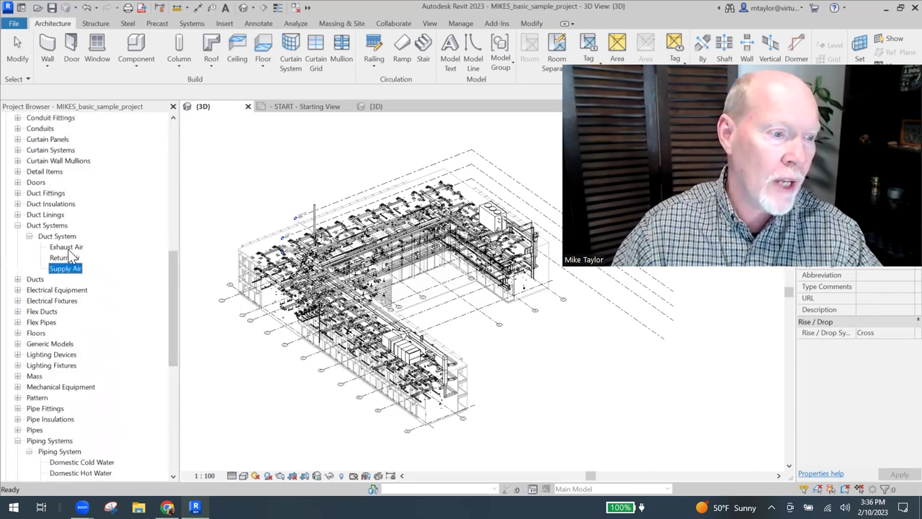
click(64, 247)
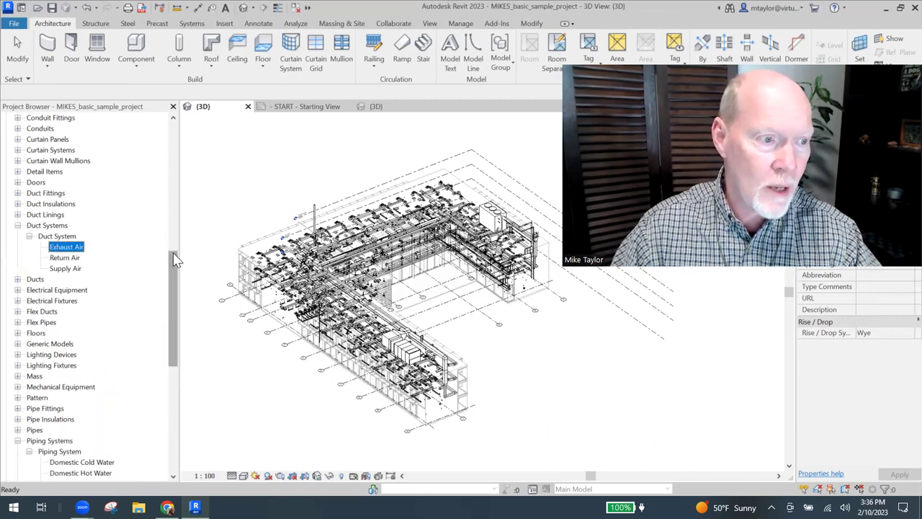
mouse_move(173, 257)
mouse_down()
mouse_move(175, 196)
mouse_move(182, 257)
mouse_up()
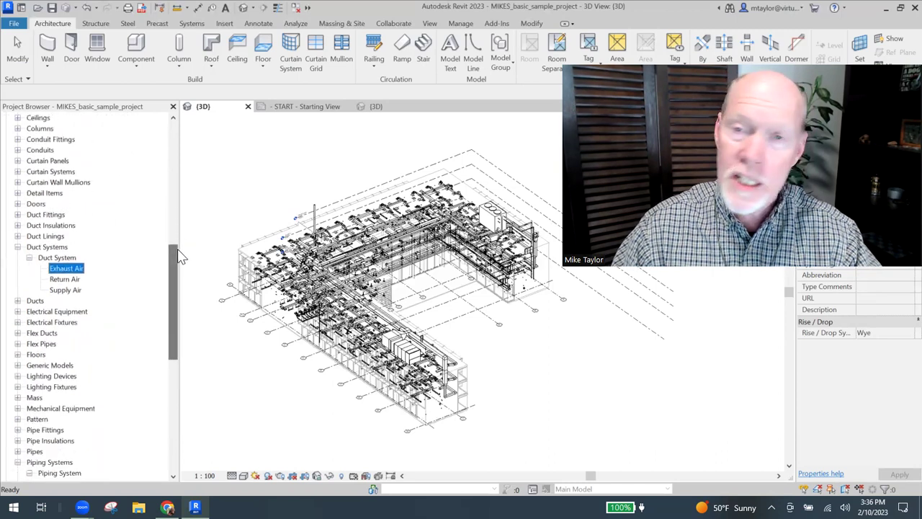
- Set the Exhaust Air type's graphic override line colour to green RGB 000-255-064
double_click(63, 269)
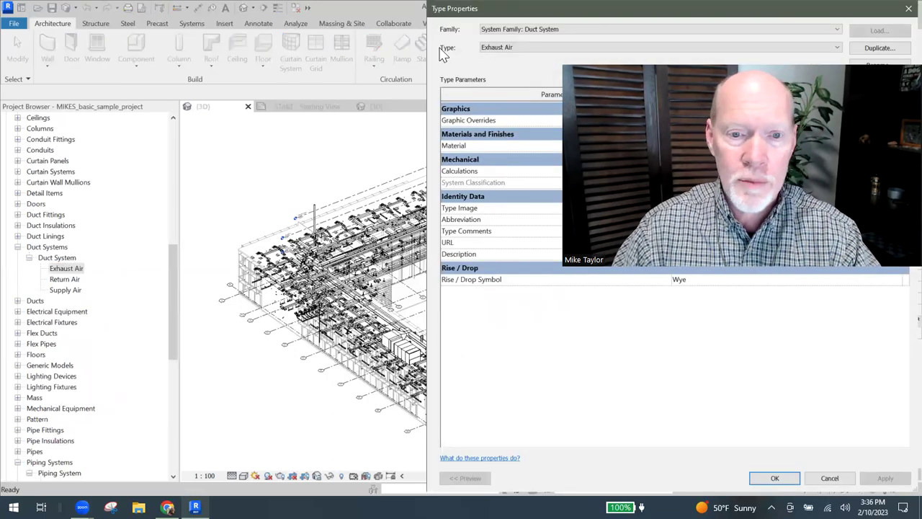
drag(676, 13, 298, 60)
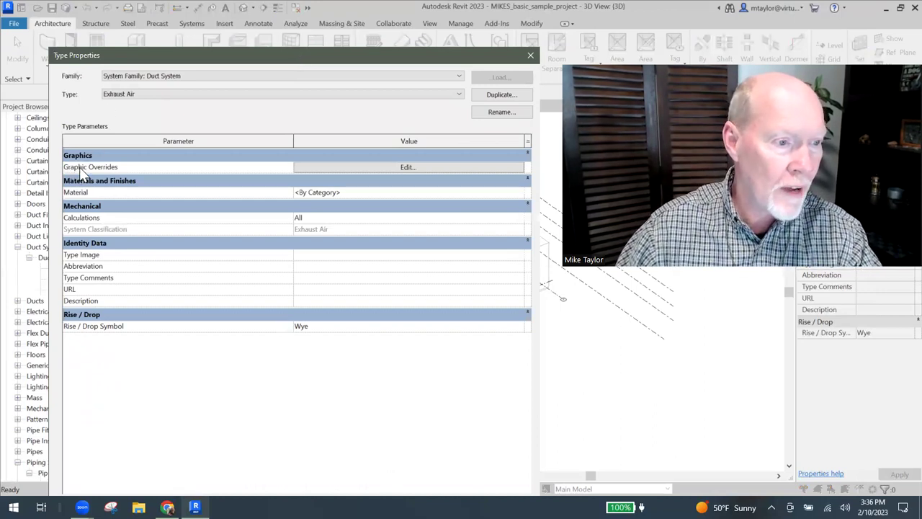
click(409, 166)
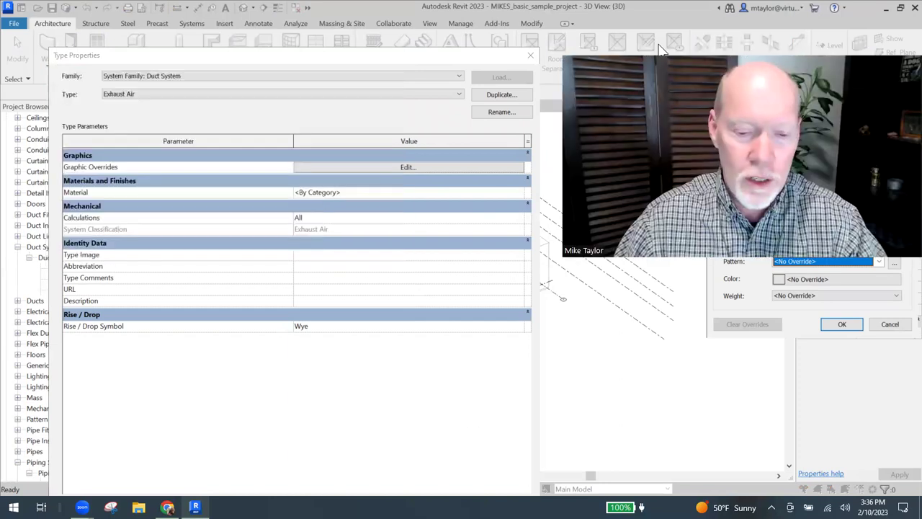
click(375, 172)
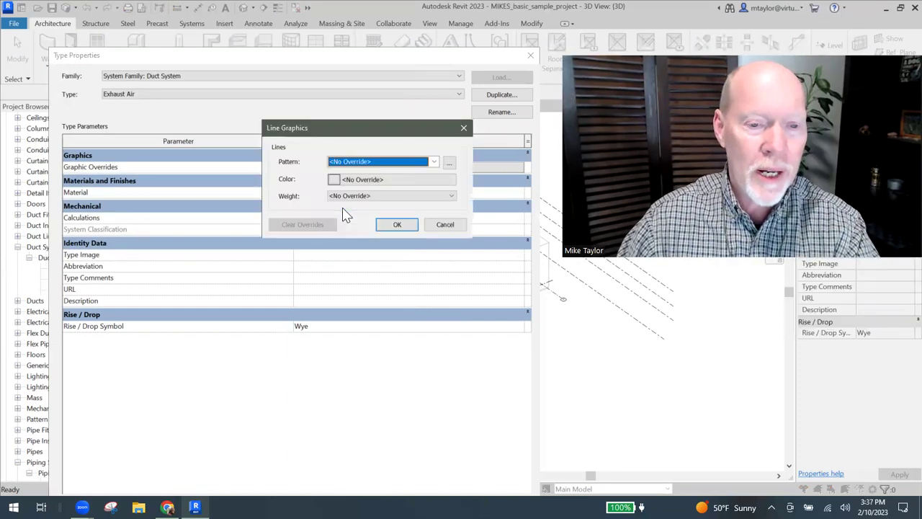
click(362, 179)
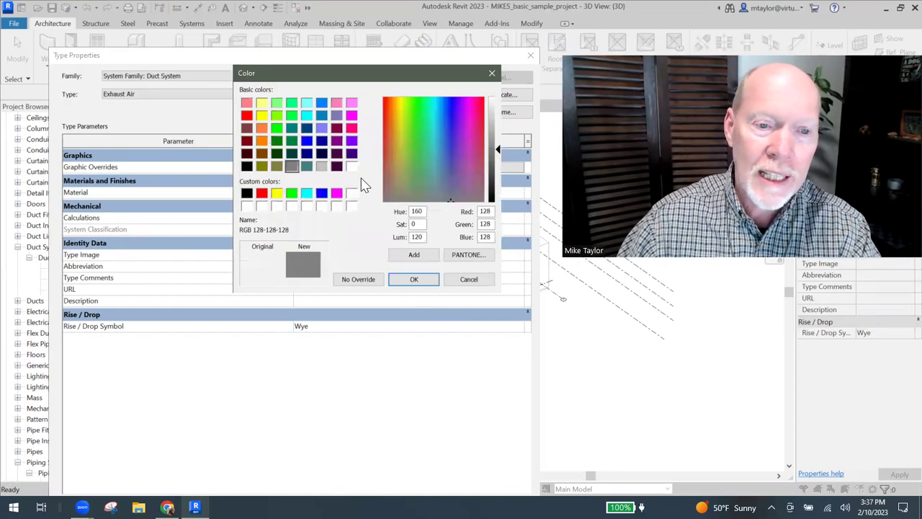
click(291, 117)
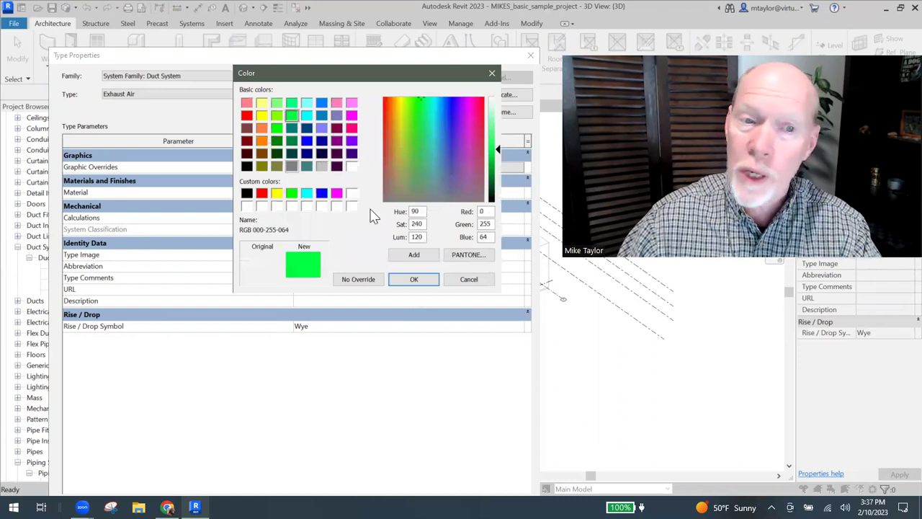
click(414, 280)
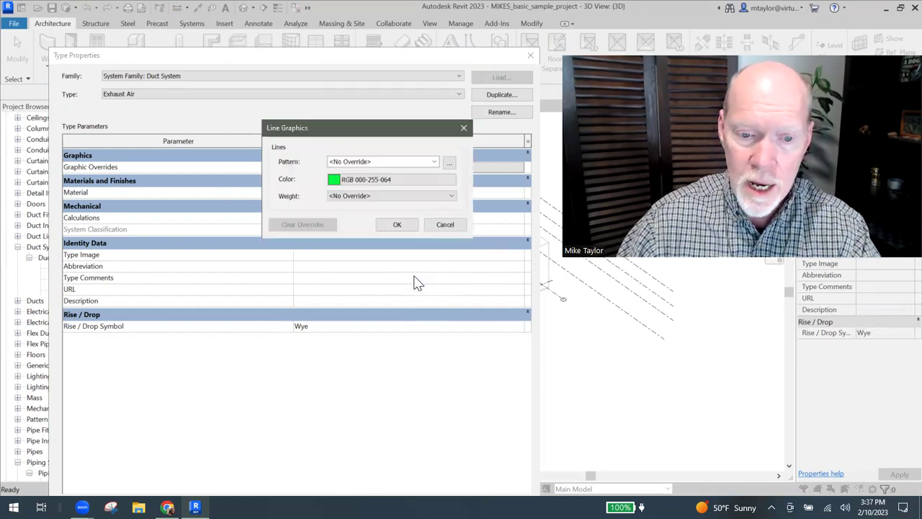
click(399, 225)
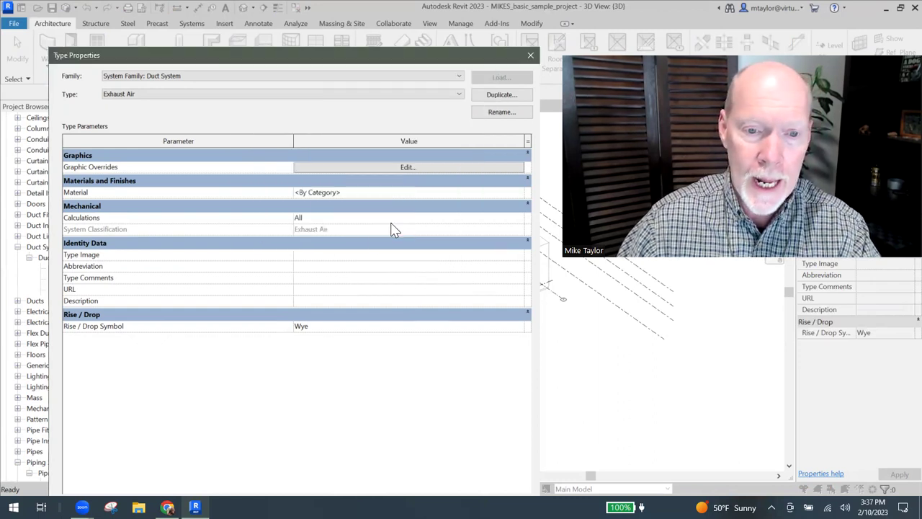
click(531, 56)
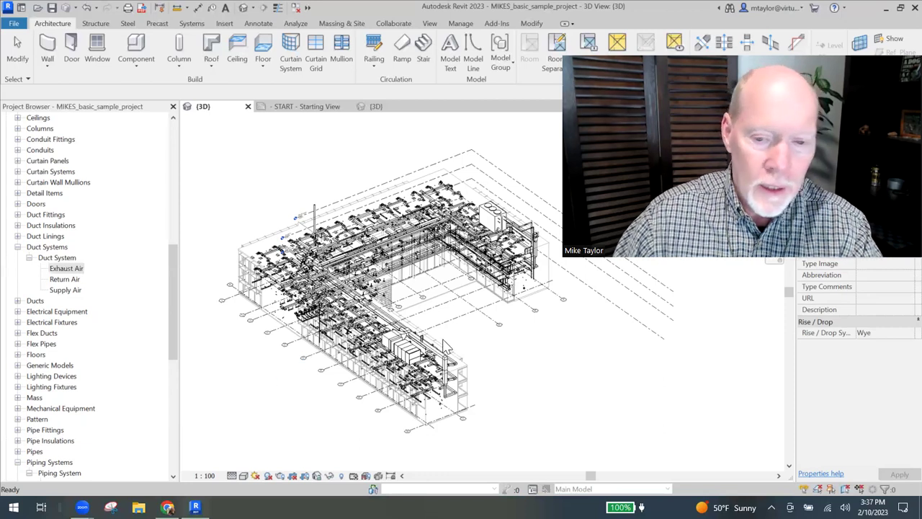
middle_click(543, 348)
middle_drag(543, 348, 528, 339)
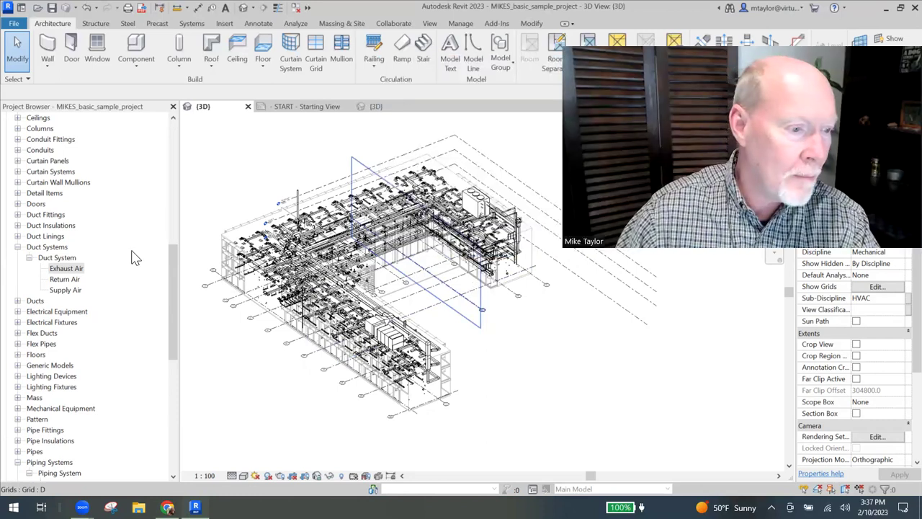
click(243, 476)
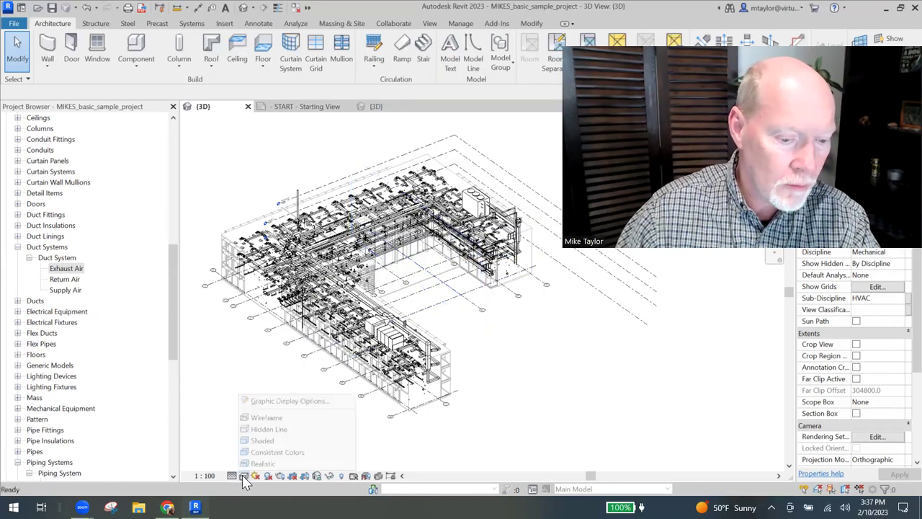
click(262, 441)
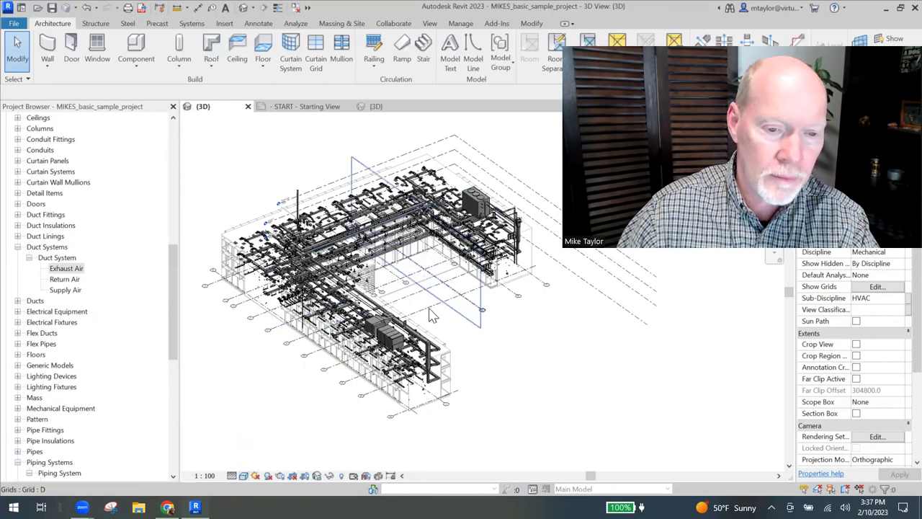
scroll(400, 251, up, 4)
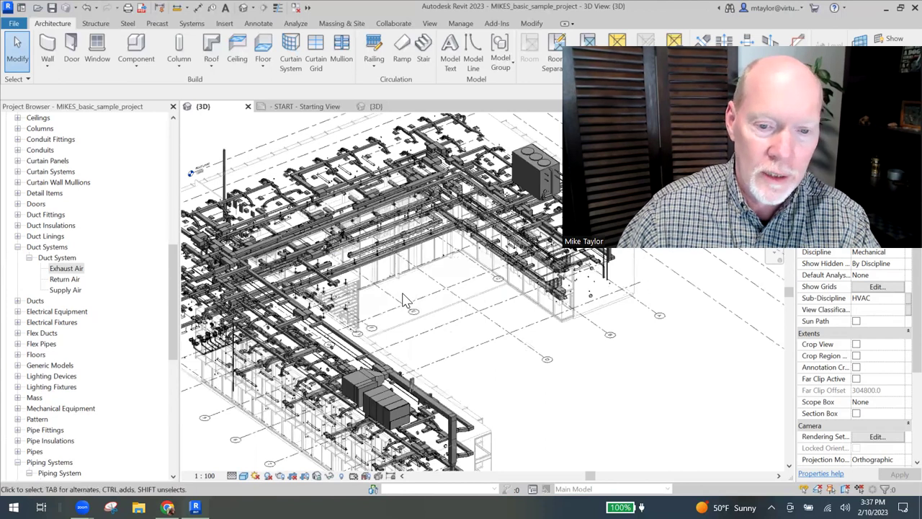
scroll(404, 301, down, 3)
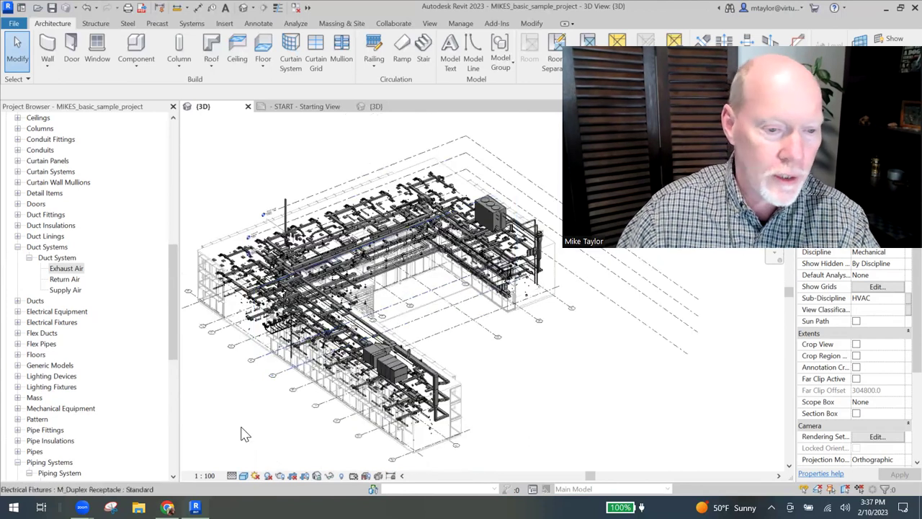
click(243, 475)
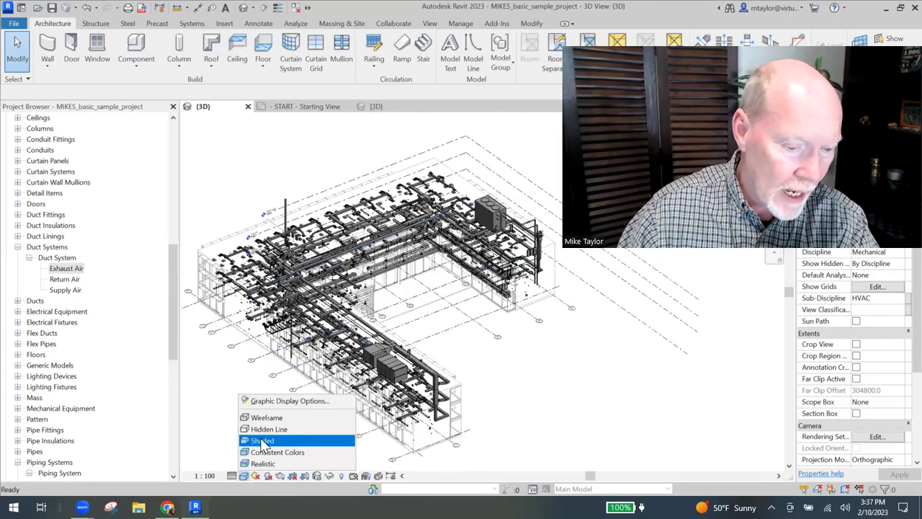
click(263, 430)
click(63, 268)
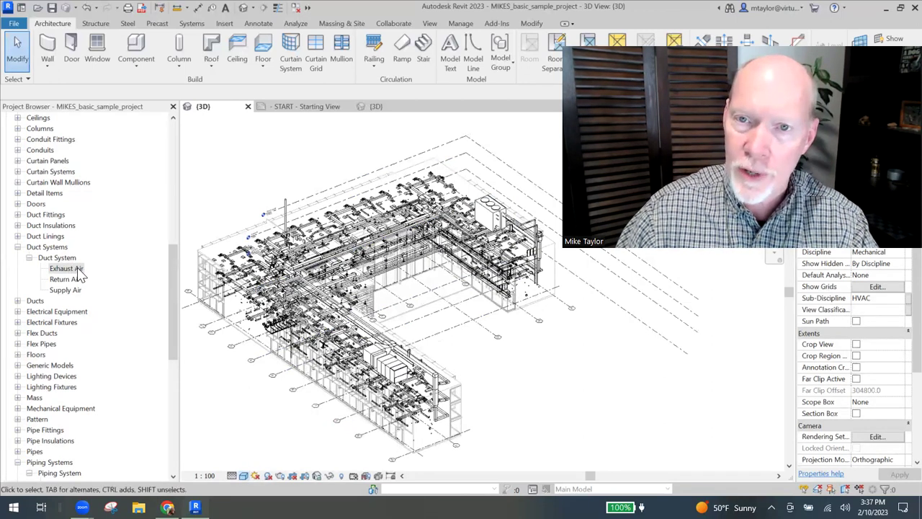
- Reapply the green RGB 000-255-064 line override to the Exhaust Air type and apply it
double_click(66, 269)
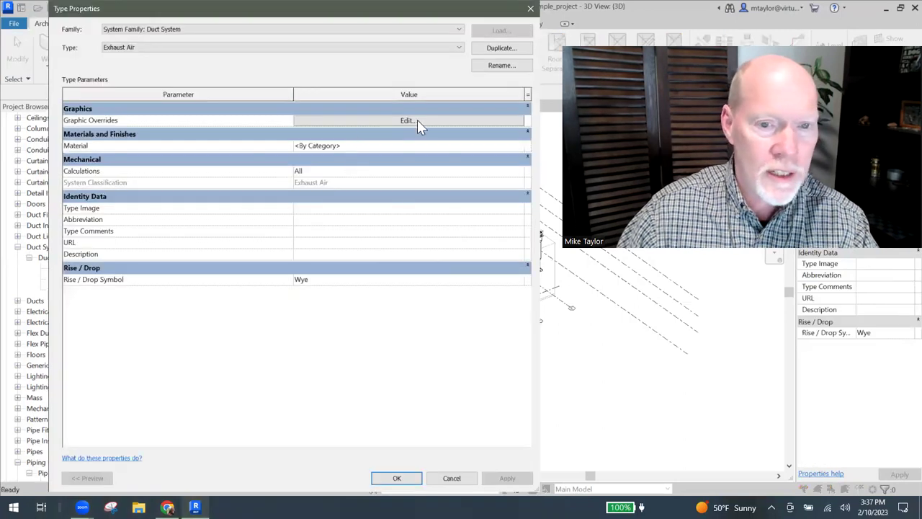
click(417, 121)
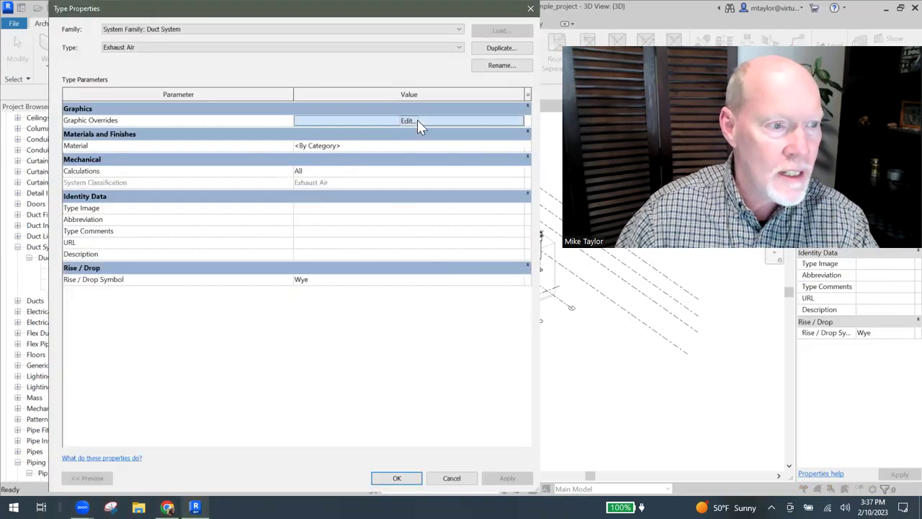
click(360, 182)
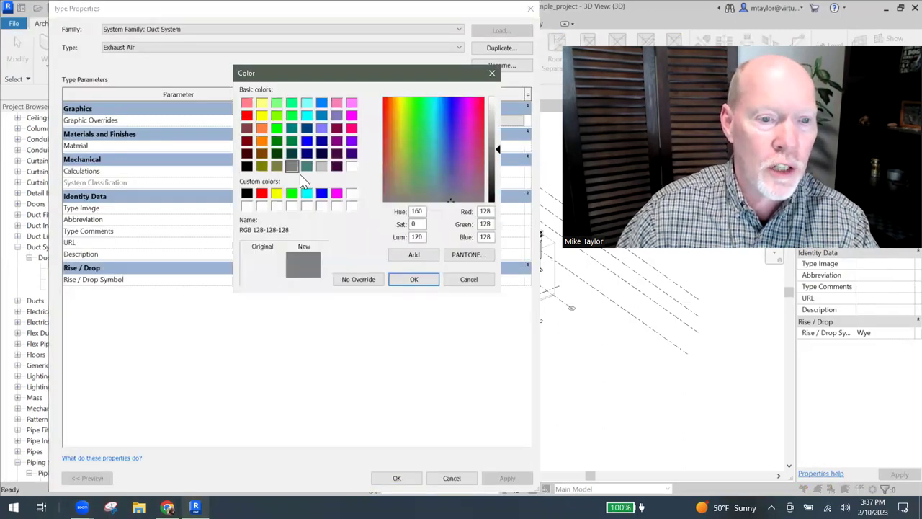
click(293, 116)
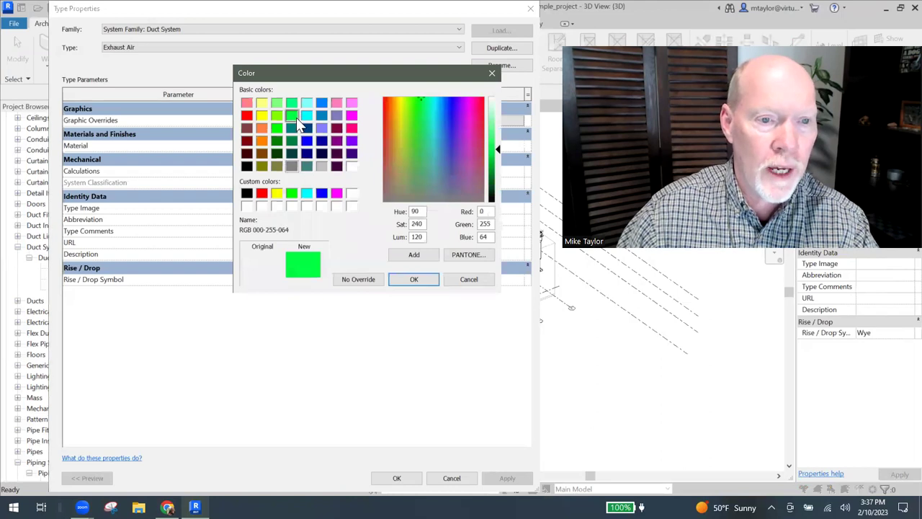
click(414, 279)
click(397, 225)
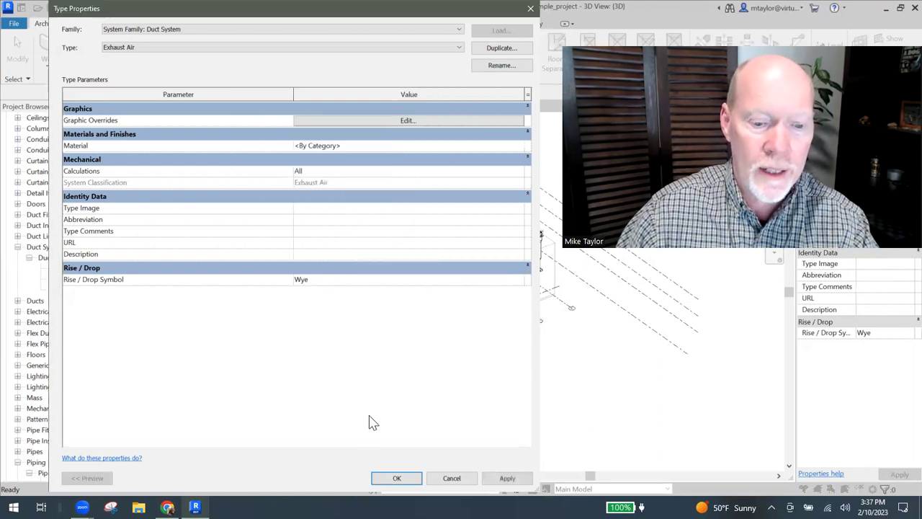
click(397, 479)
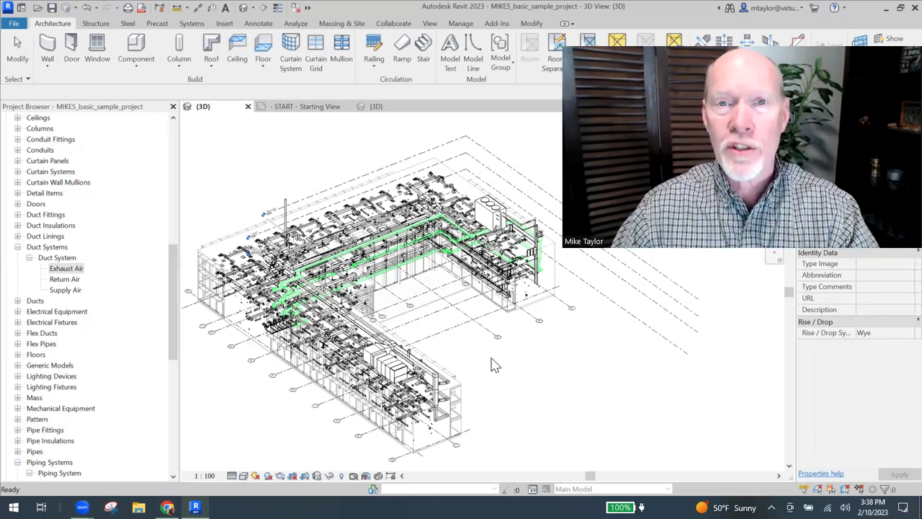
- Override the Return Air system type's lines to pink RGB 255-000-128
double_click(62, 281)
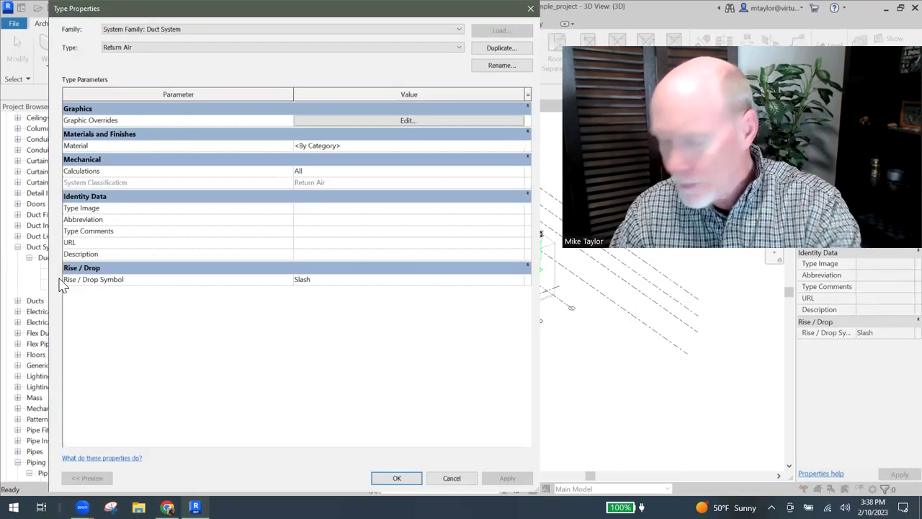
click(412, 119)
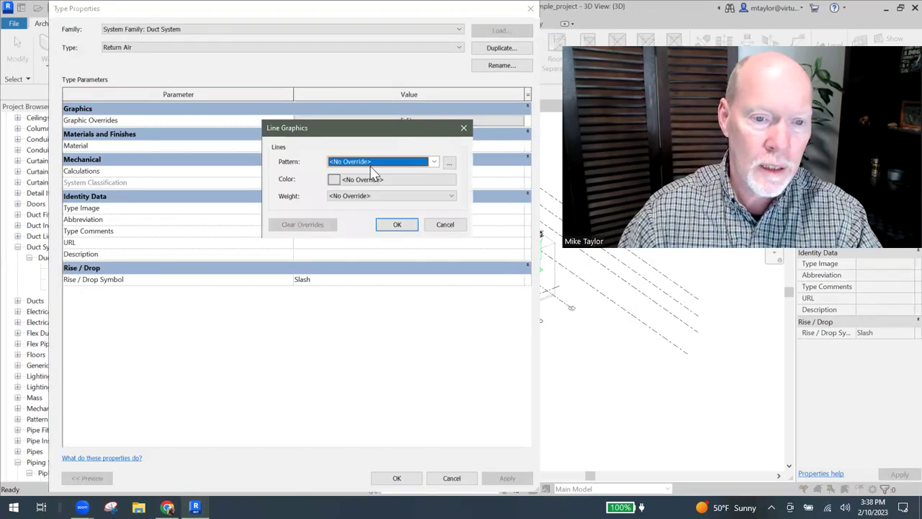
click(360, 180)
click(352, 128)
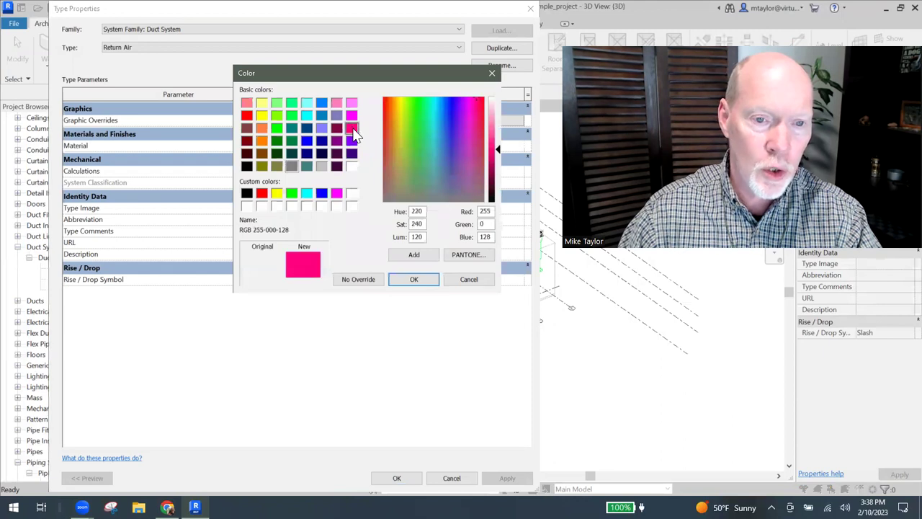
click(413, 280)
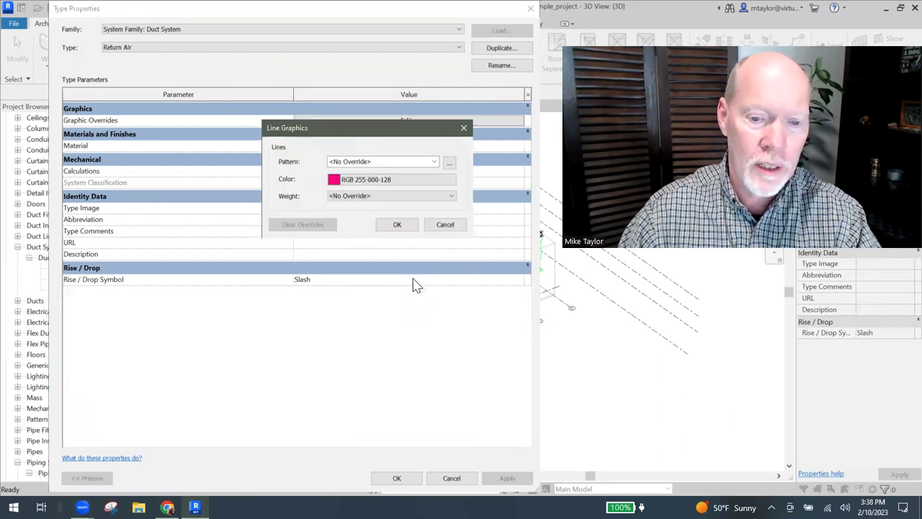
click(397, 225)
click(397, 477)
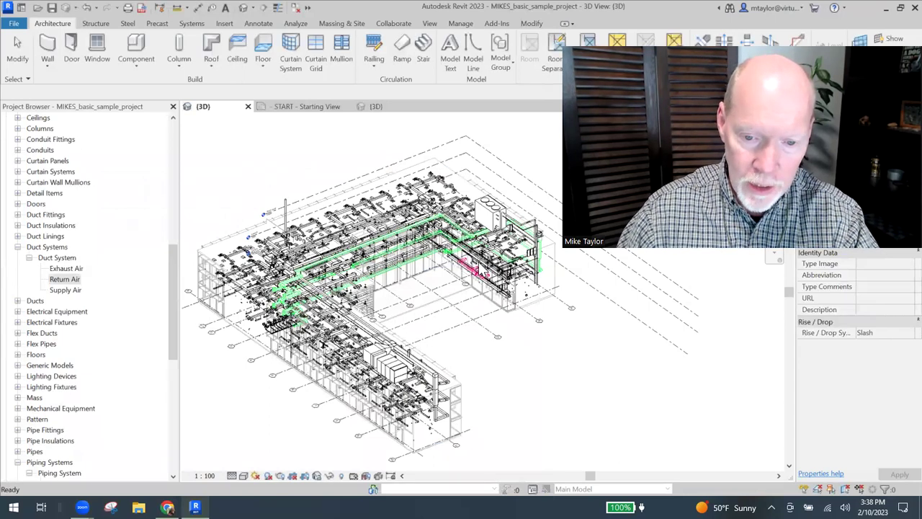
scroll(477, 271, up, 4)
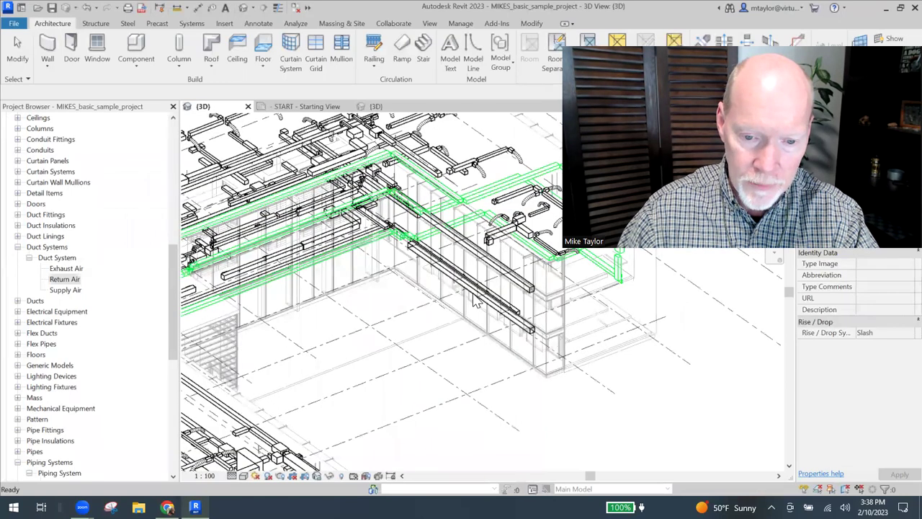
scroll(403, 301, down, 3)
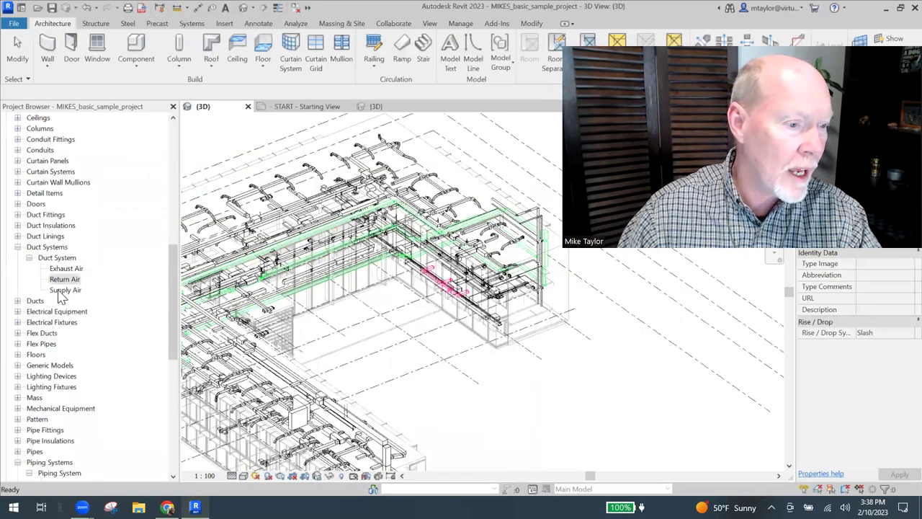
- Override the Supply Air type's lines to Blue, then deselect and recentre the ductwork
double_click(62, 291)
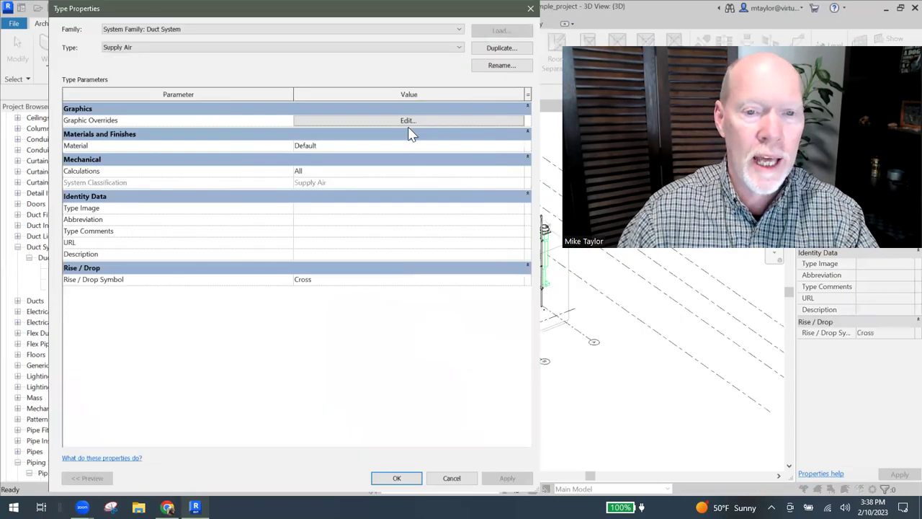
click(406, 121)
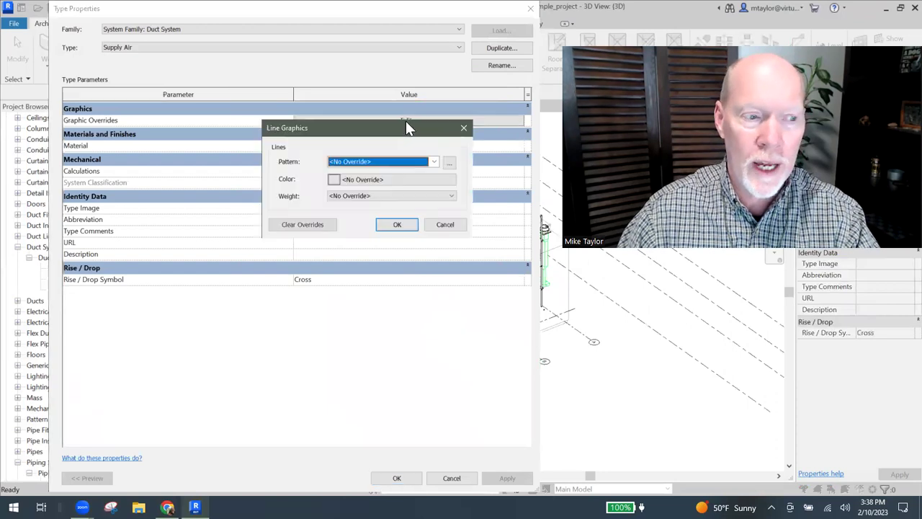
click(363, 180)
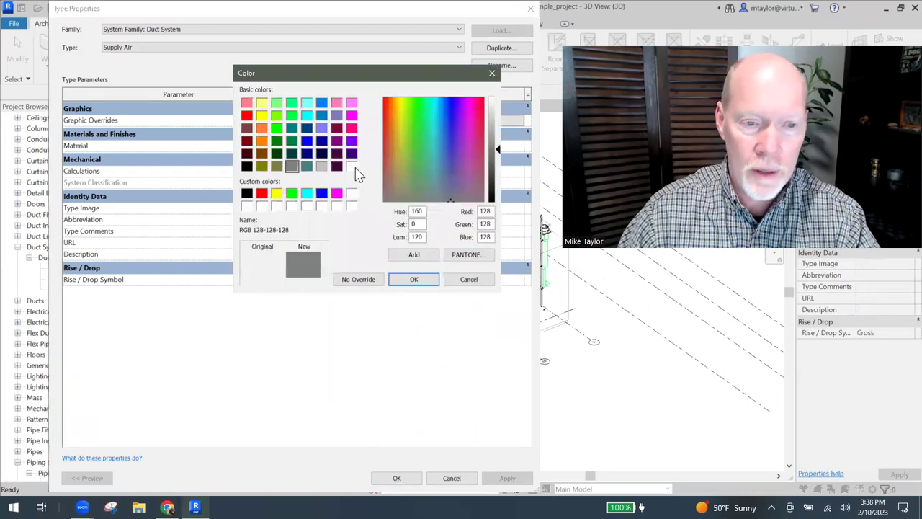
click(307, 142)
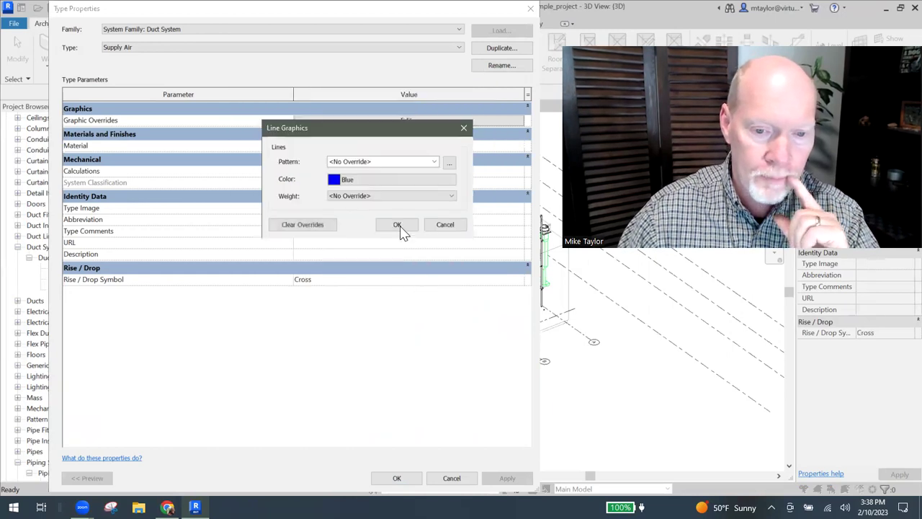
click(399, 225)
click(396, 479)
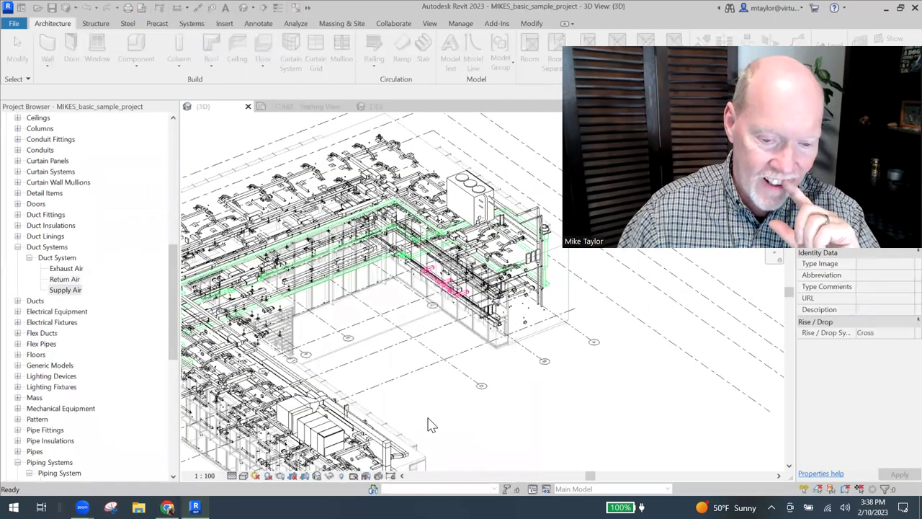
scroll(364, 339, down, 2)
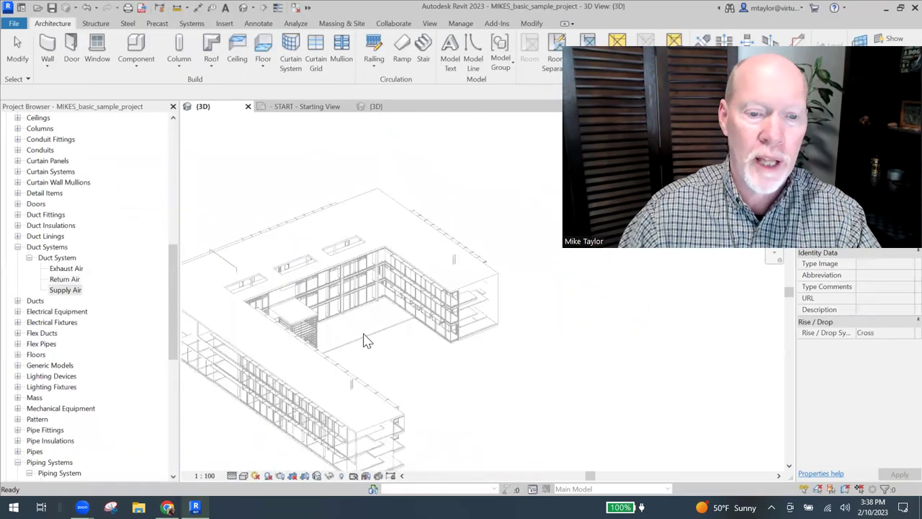
click(461, 408)
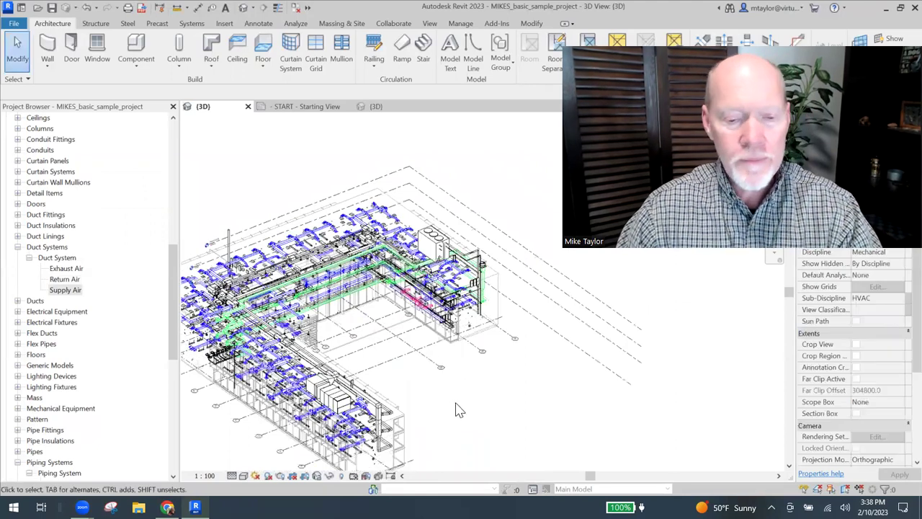
middle_drag(446, 403, 482, 375)
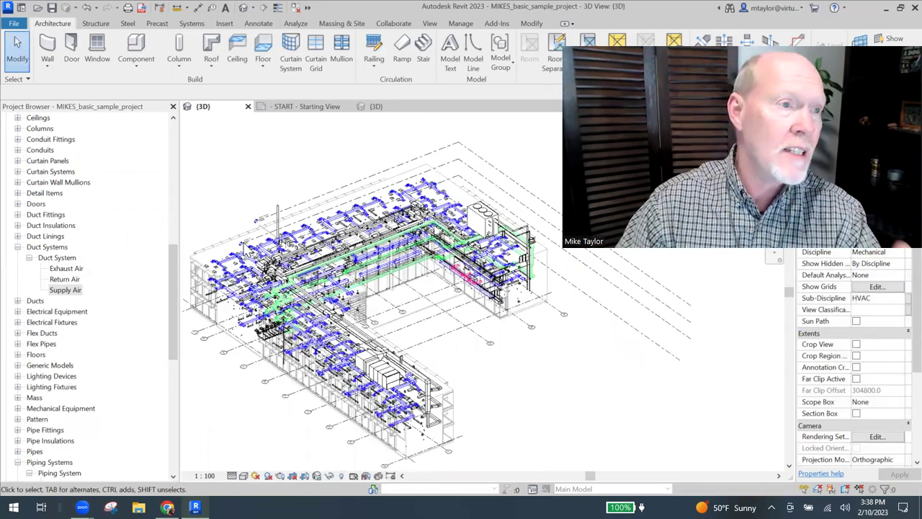
- Save the sample MEP project and close it
click(52, 8)
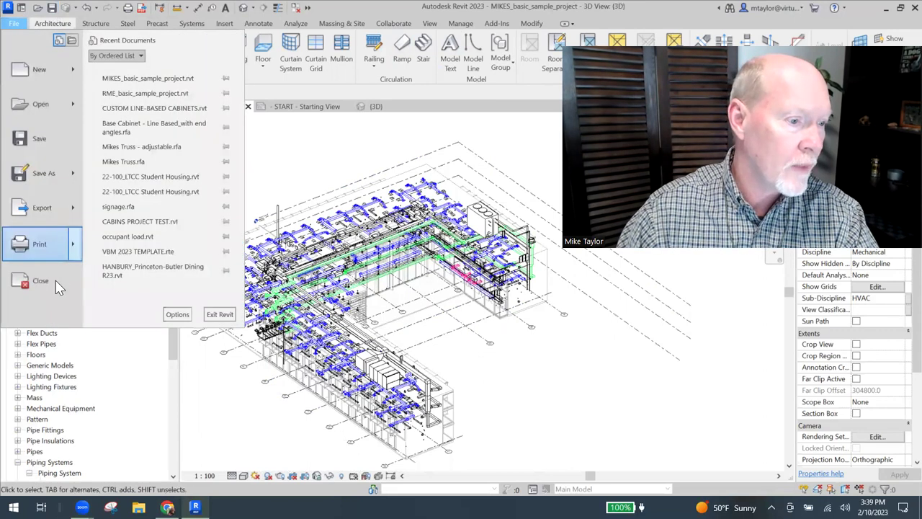
click(54, 281)
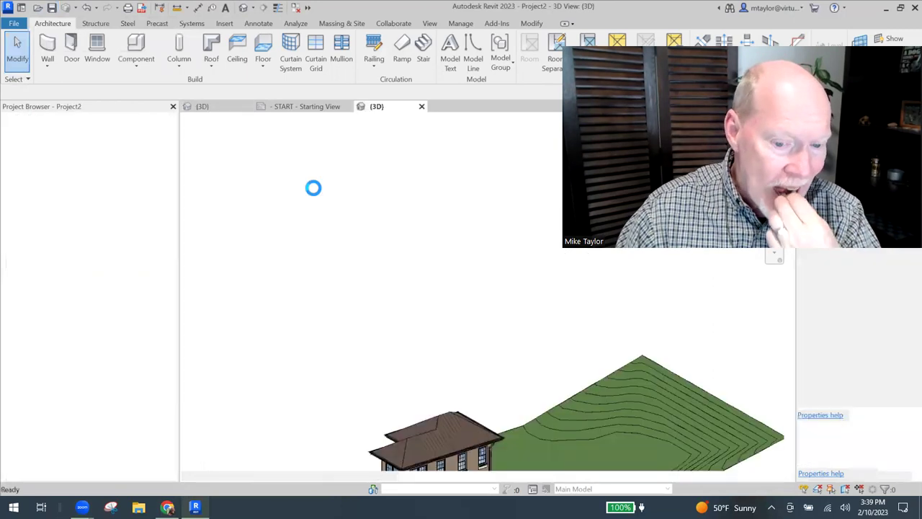
- Link MIKES_basic_sample_project.rvt from the Desktop into Project2, Auto - Internal Origin to Internal Origin
middle_drag(496, 334, 397, 226)
scroll(447, 216, down, 3)
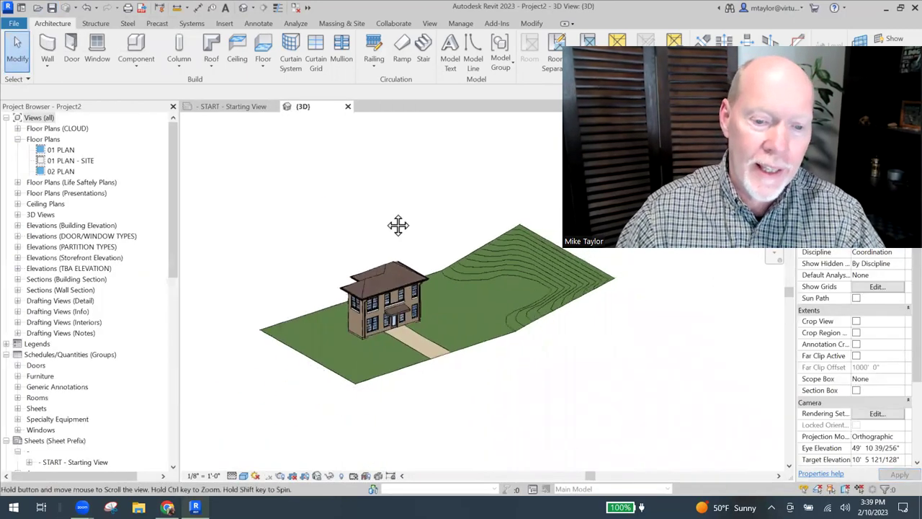
scroll(458, 292, up, 1)
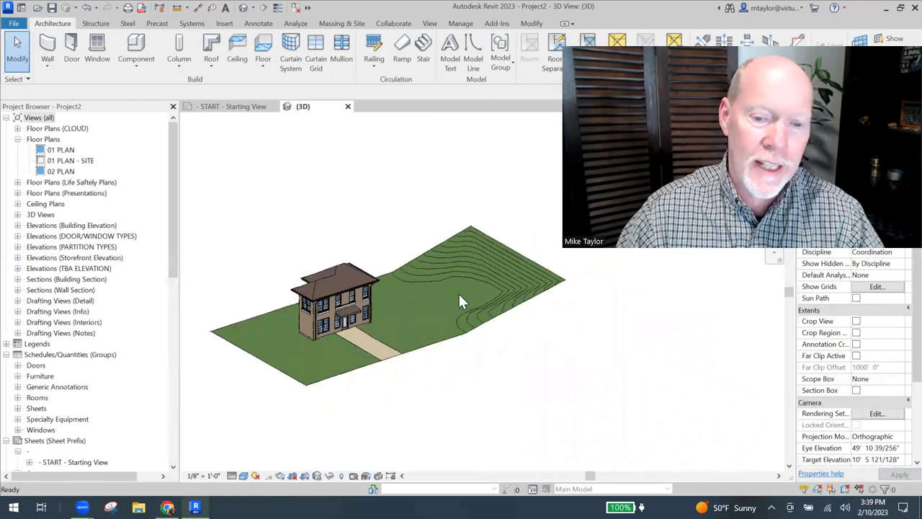
click(16, 24)
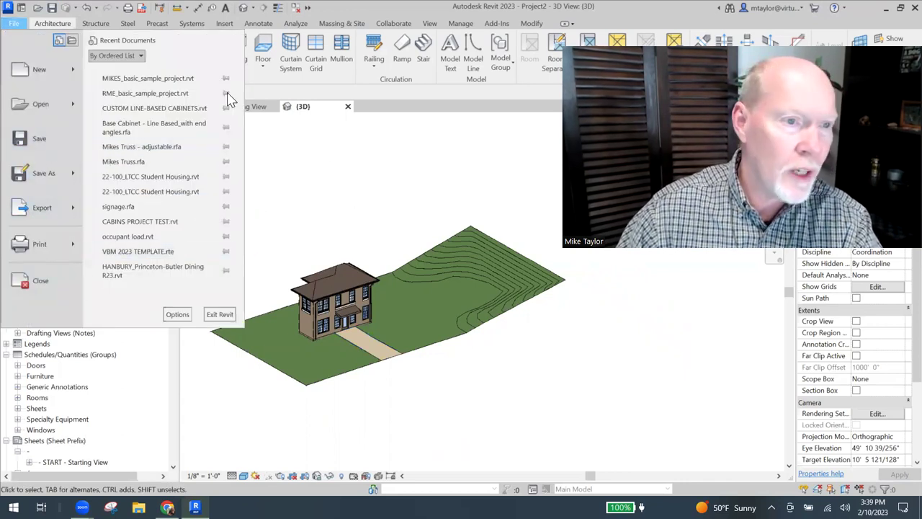
key(Escape)
click(224, 24)
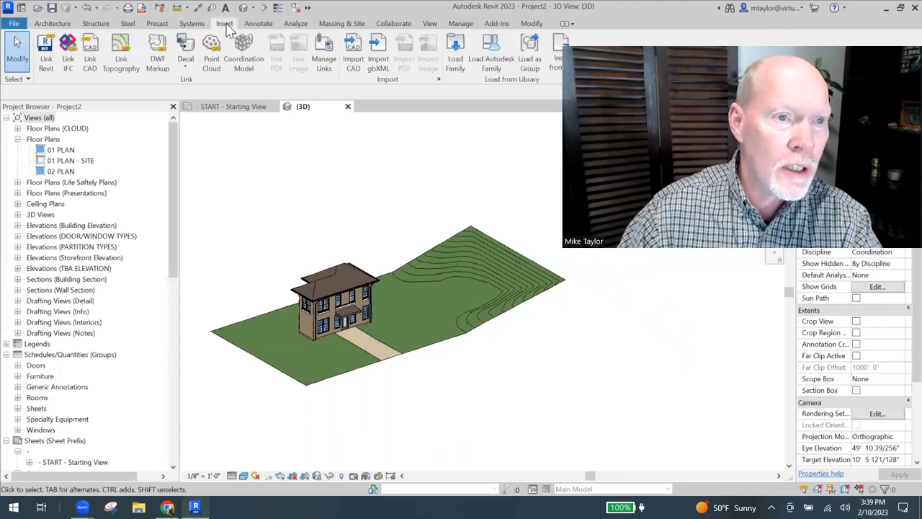
click(45, 62)
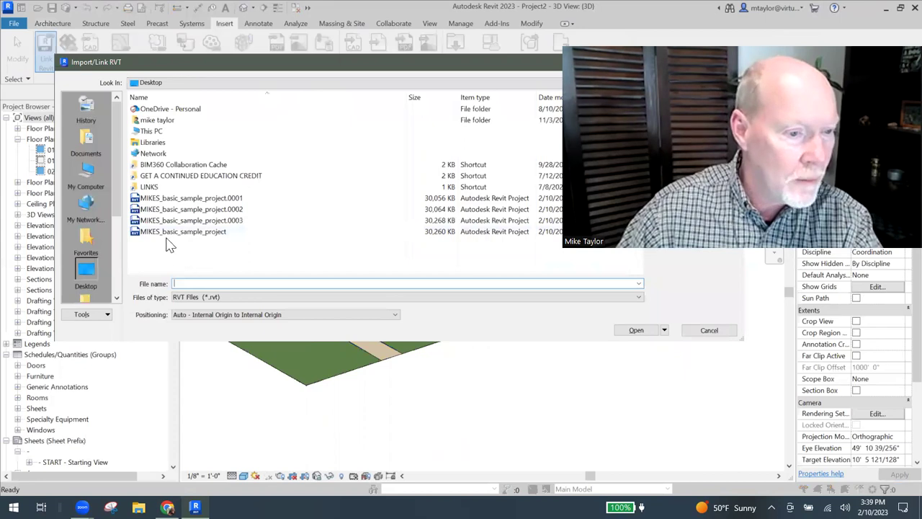
click(256, 231)
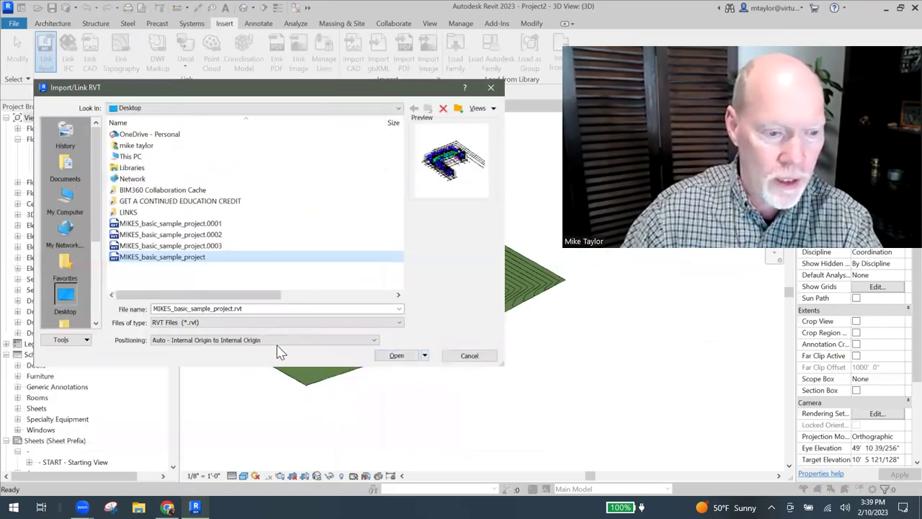
click(397, 355)
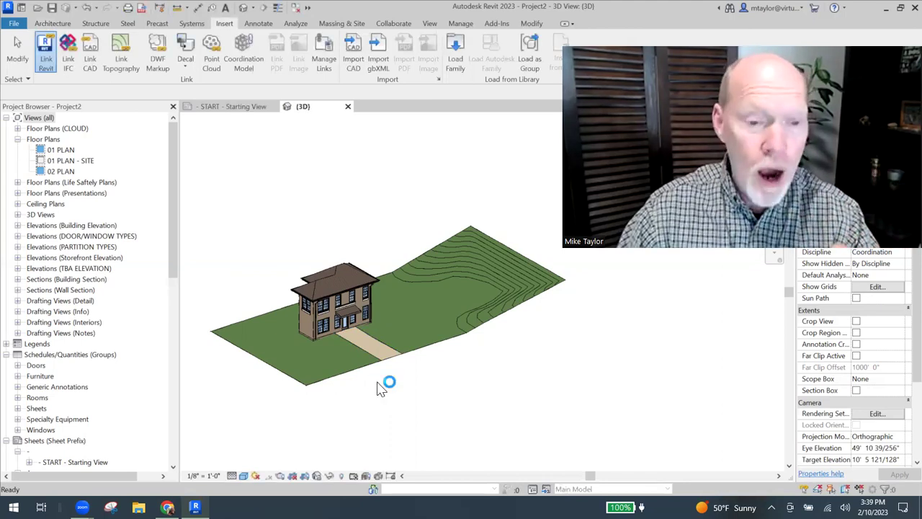
- Switch the 3D view's Discipline from Architectural to Mechanical to reveal the linked ductwork
scroll(428, 387, down, 2)
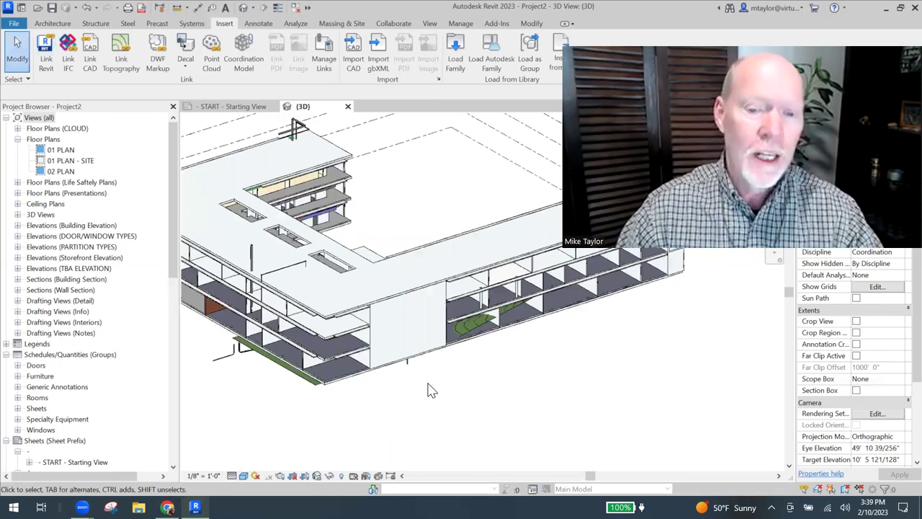
scroll(434, 377, down, 3)
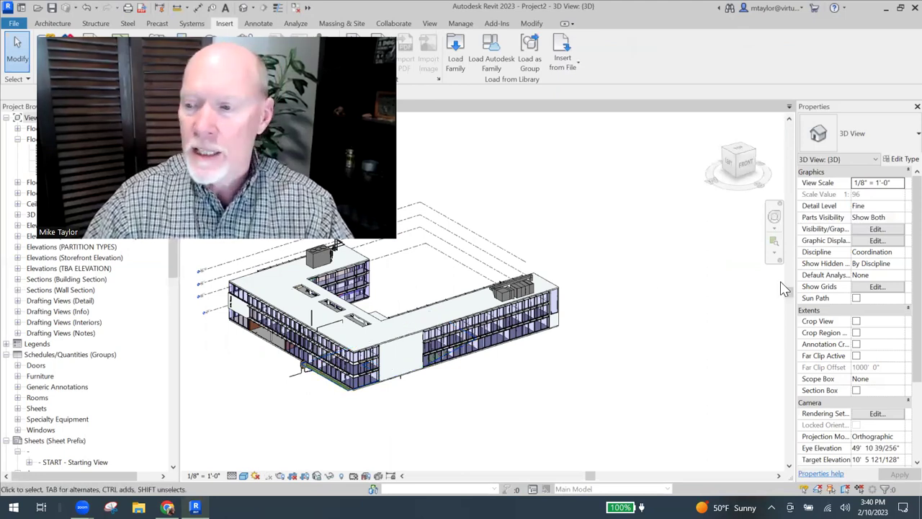
click(895, 253)
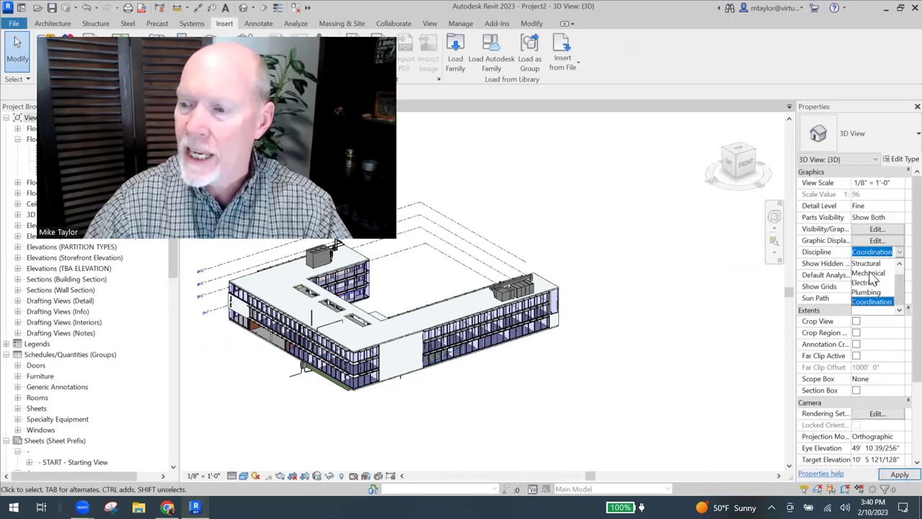
scroll(898, 279, up, 1)
click(871, 263)
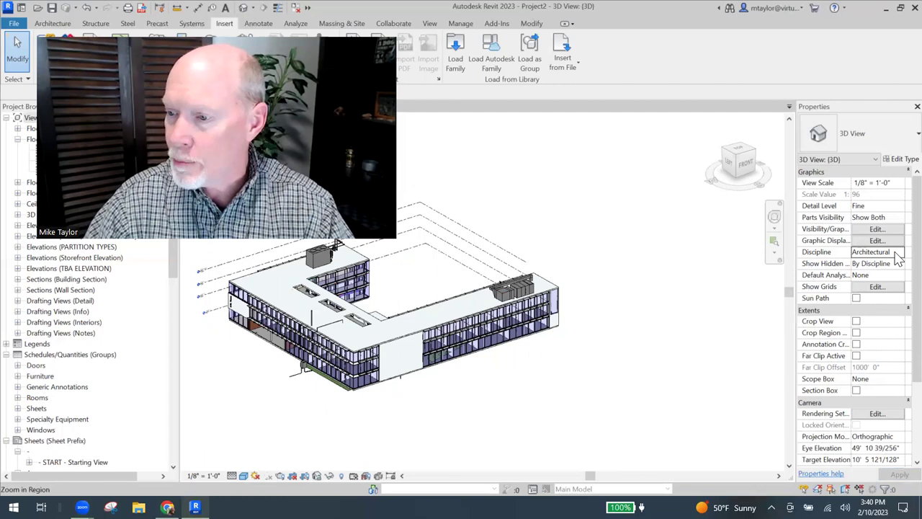
click(897, 253)
click(870, 284)
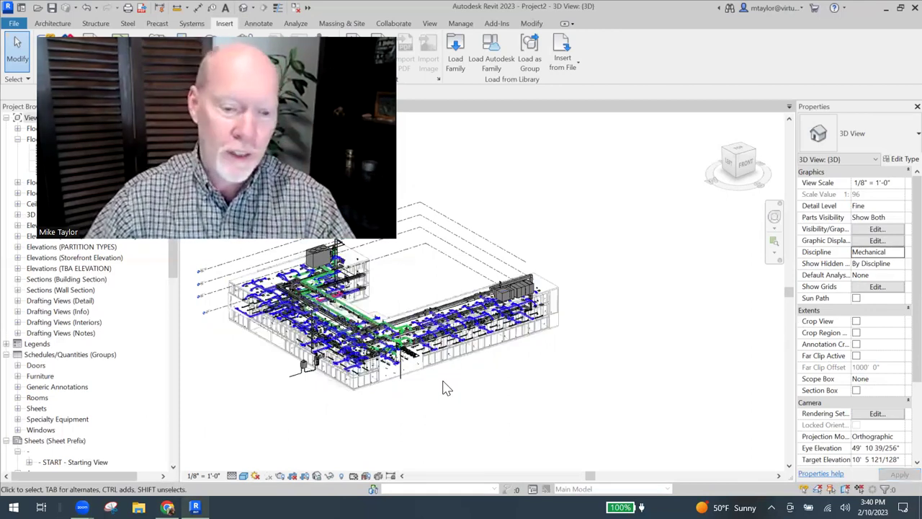
middle_drag(420, 379, 503, 373)
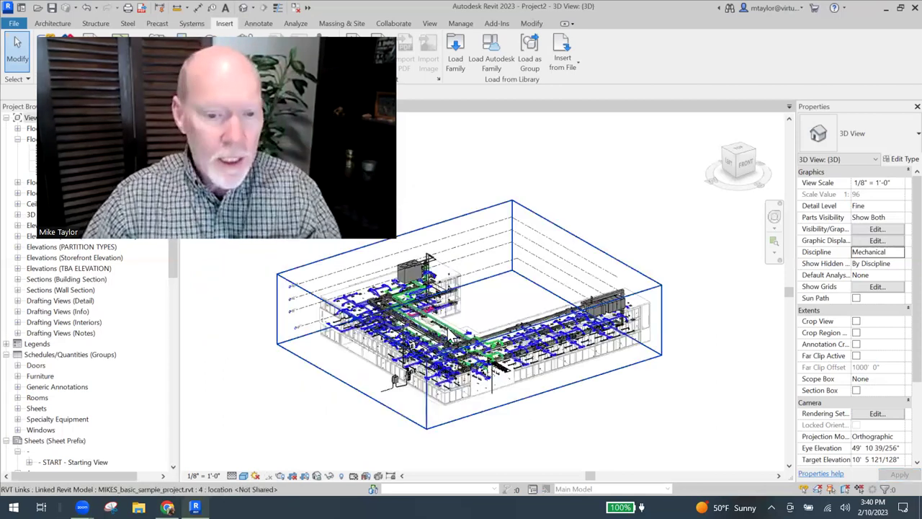
scroll(449, 335, up, 5)
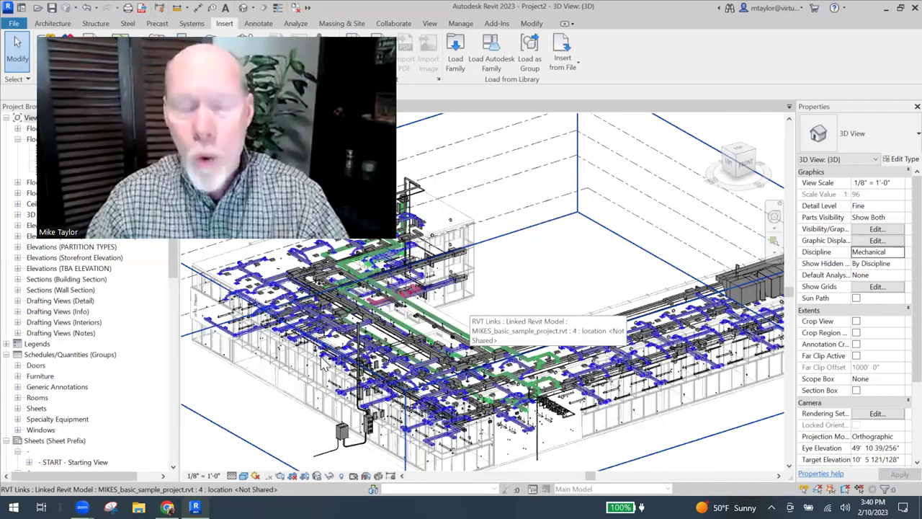
- Assign <None> as the 3D view's View Template, removing 3D - Sketchy
click(243, 475)
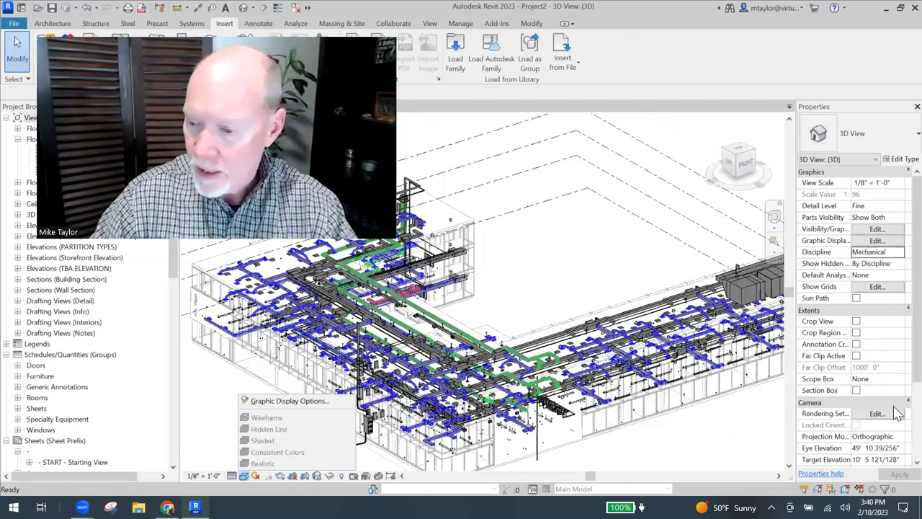
scroll(899, 393, down, 3)
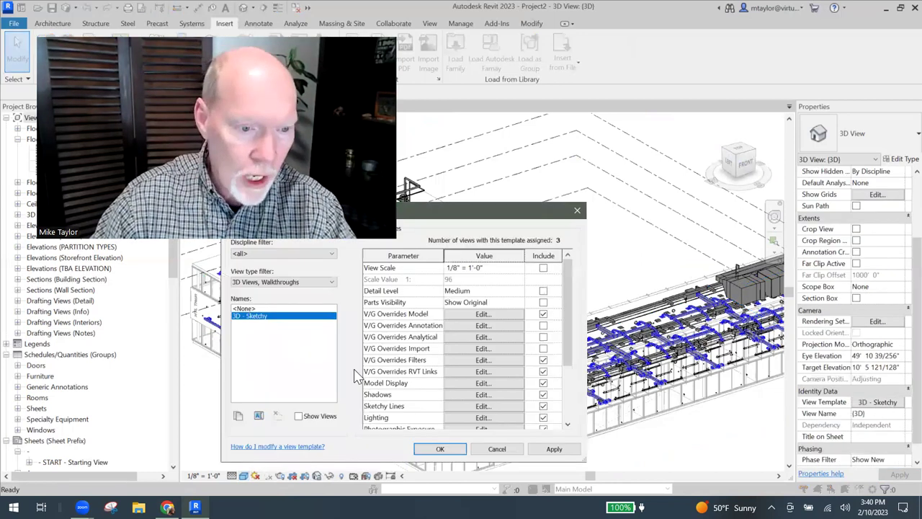
key(Up)
key(Return)
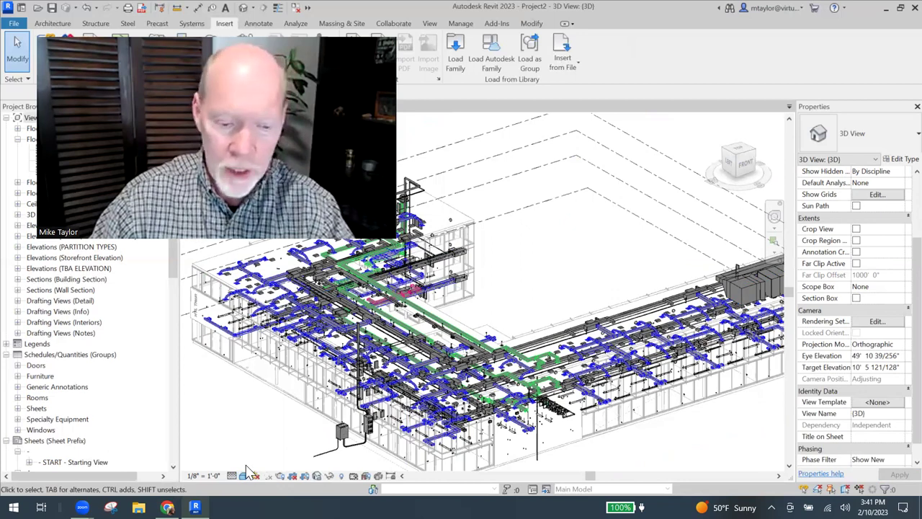
click(534, 275)
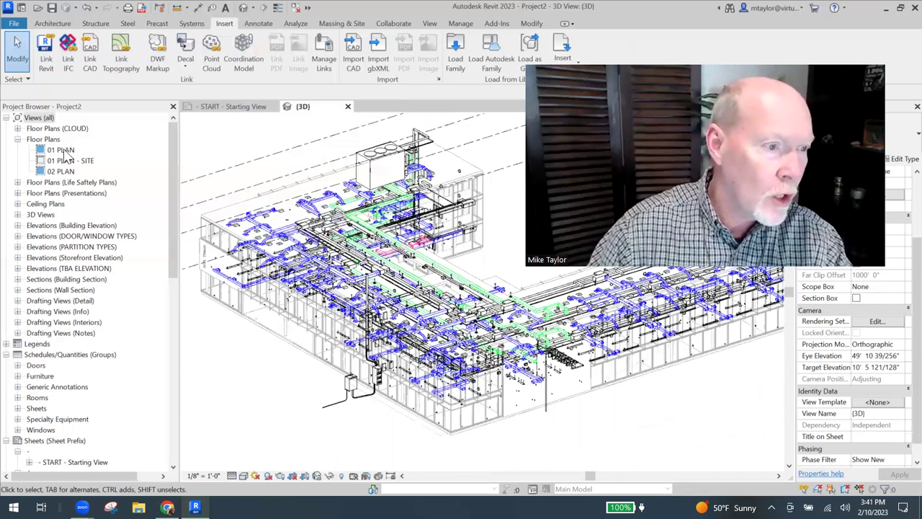
- Open the 01 PLAN floor plan and pan toward the building core
click(61, 150)
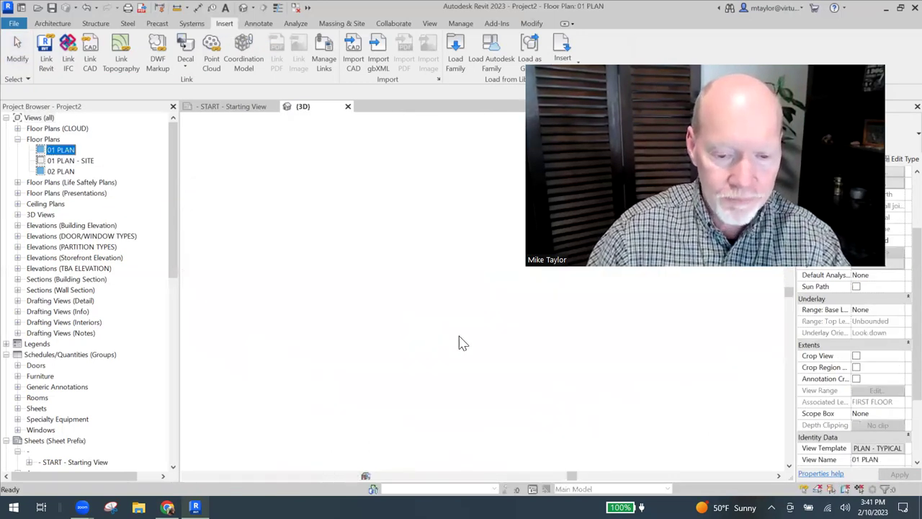
scroll(441, 351, down, 2)
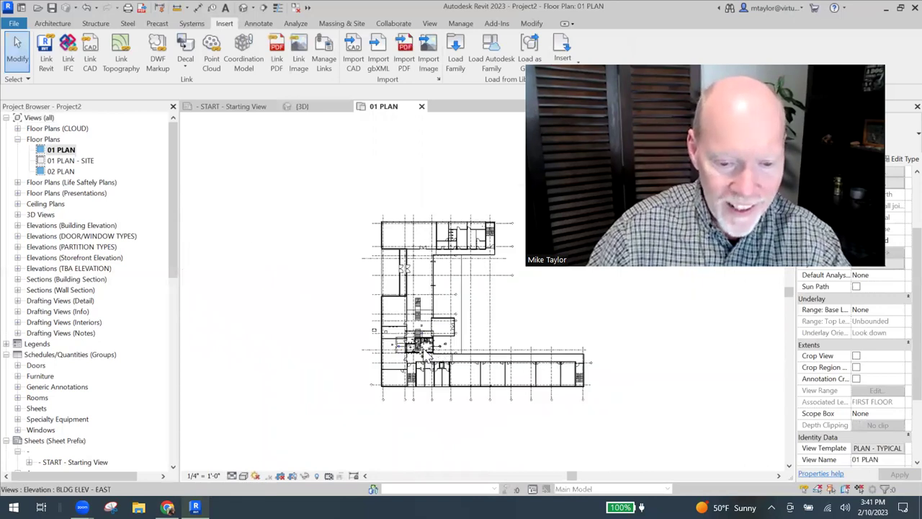
scroll(427, 352, up, 4)
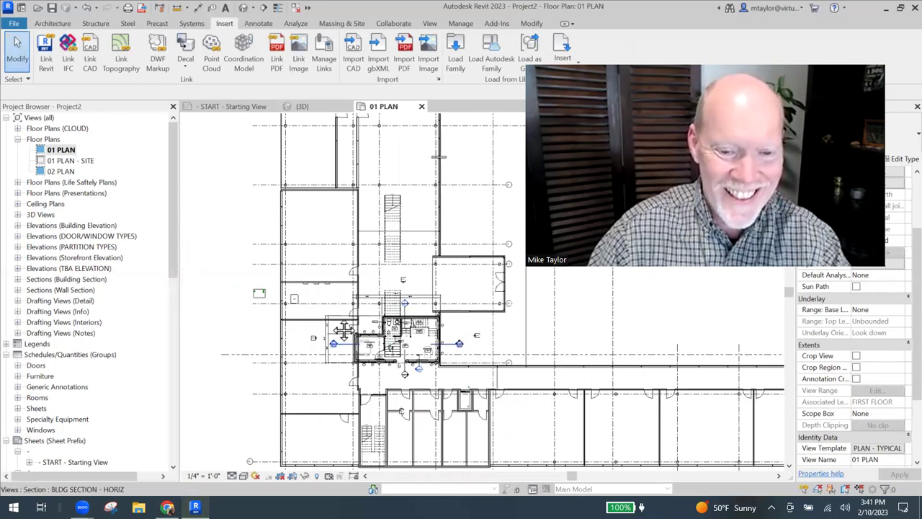
scroll(344, 331, down, 2)
middle_drag(447, 354, 346, 331)
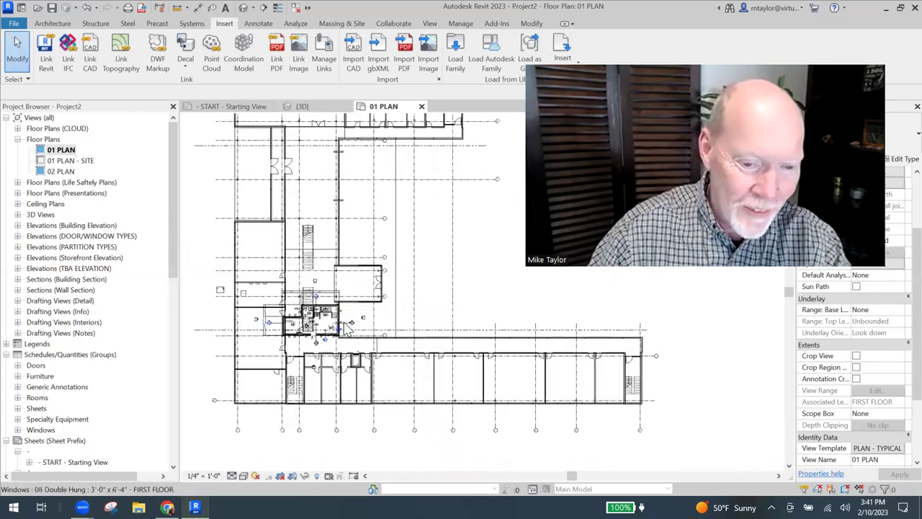
scroll(346, 327, up, 3)
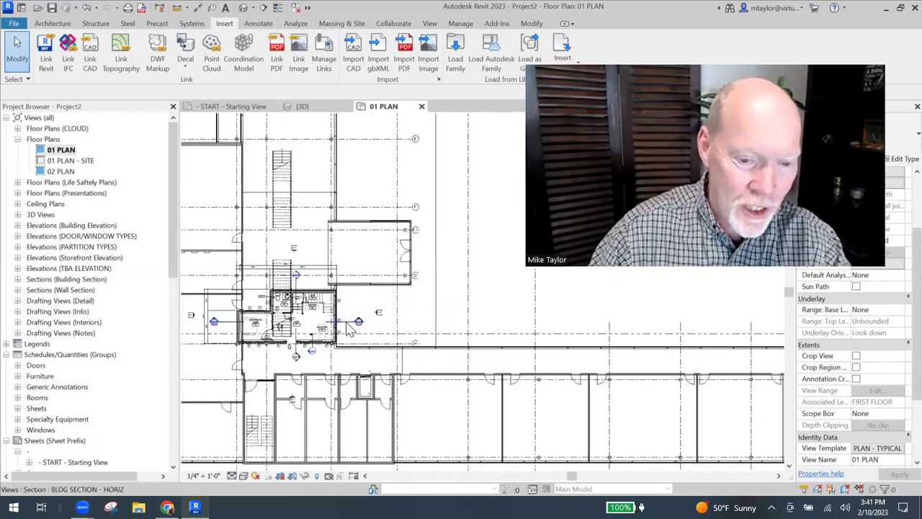
- Add a jogged segment to the building section line with Split Segment
click(347, 328)
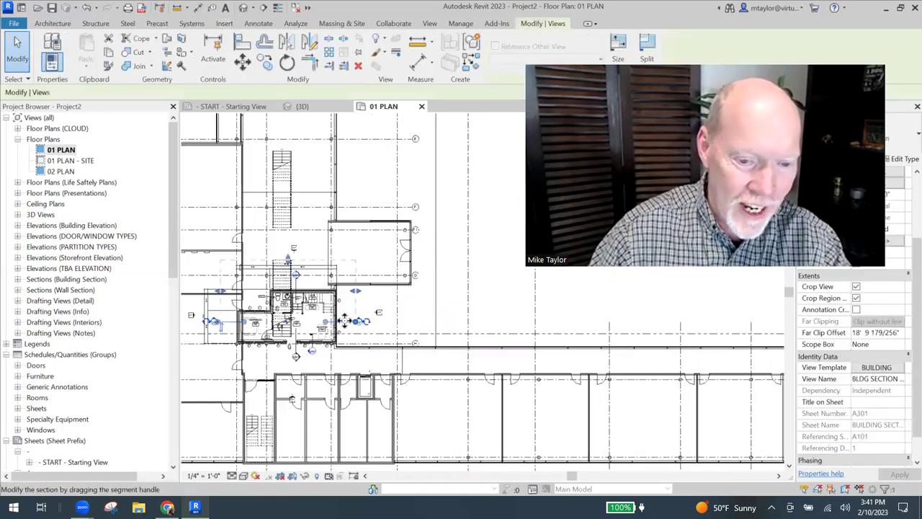
click(405, 248)
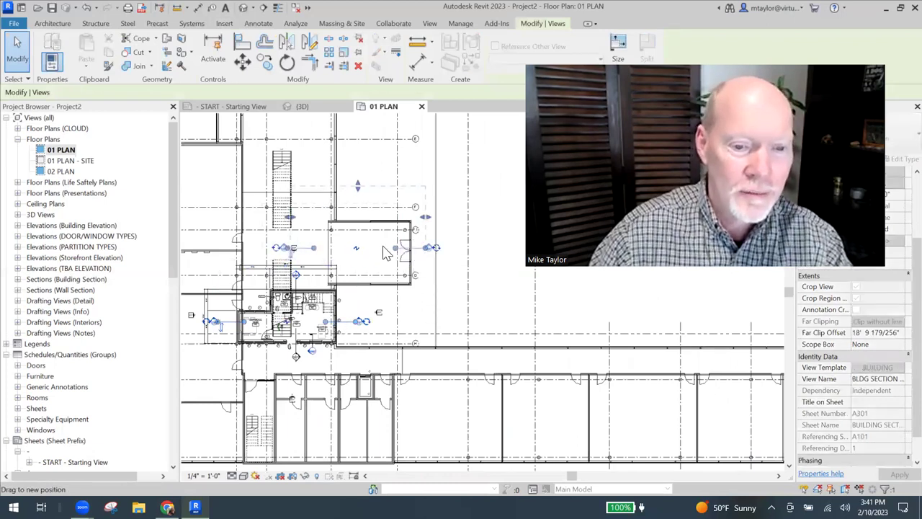
scroll(384, 252, down, 2)
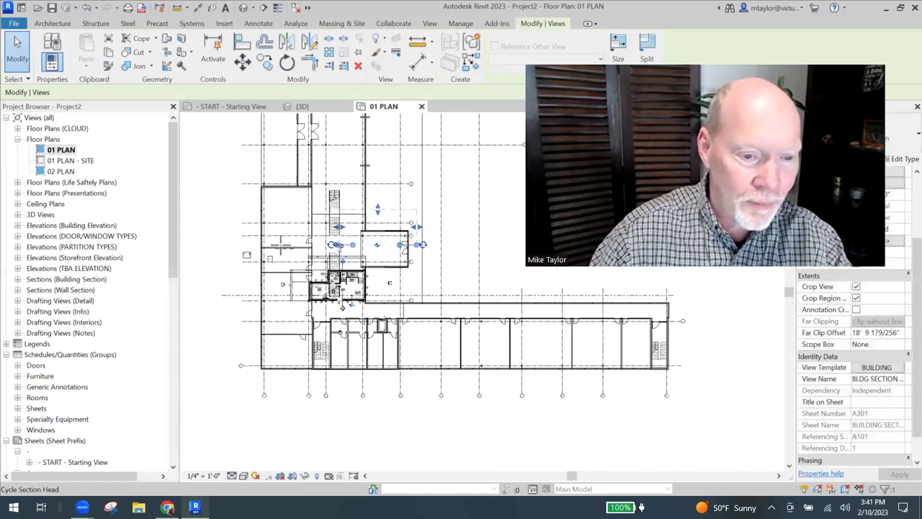
click(303, 244)
click(234, 229)
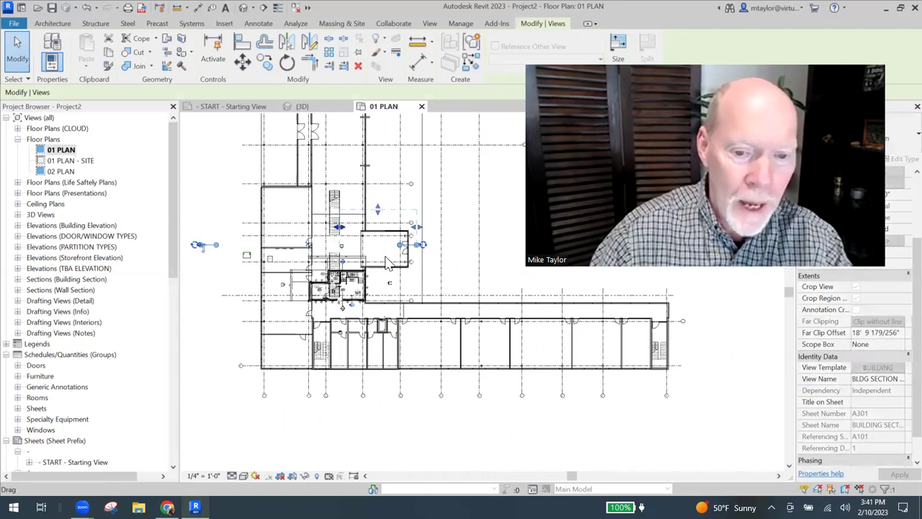
scroll(421, 252, up, 3)
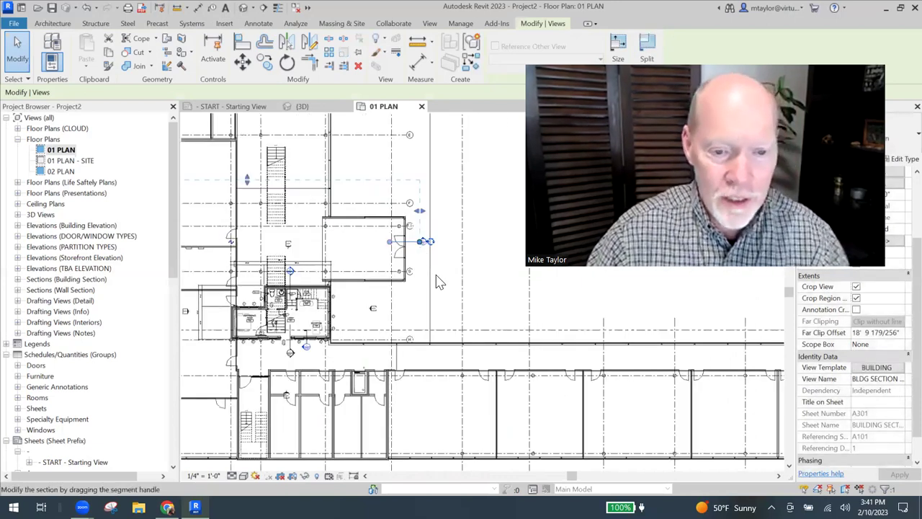
scroll(418, 249, up, 2)
key(Escape)
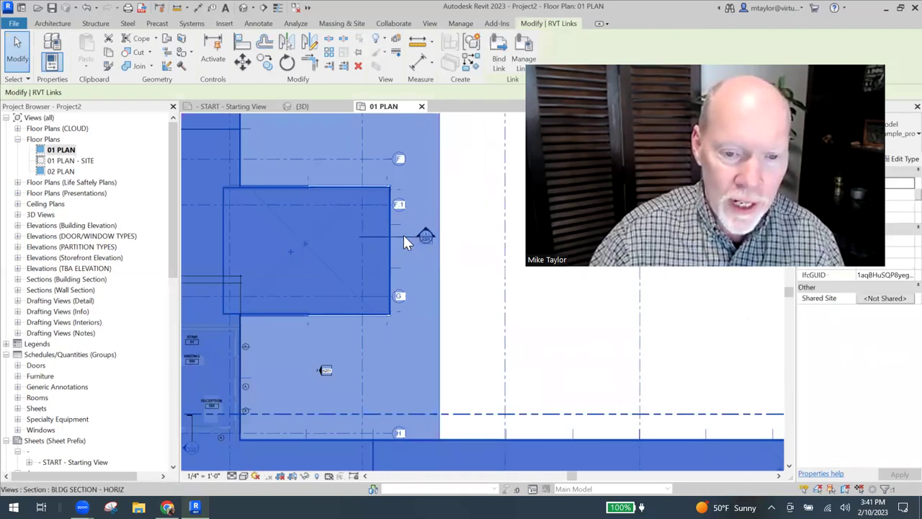
- Go to the BLDG SECTION - HORIZ section view from the section line's right-click menu
right_click(427, 236)
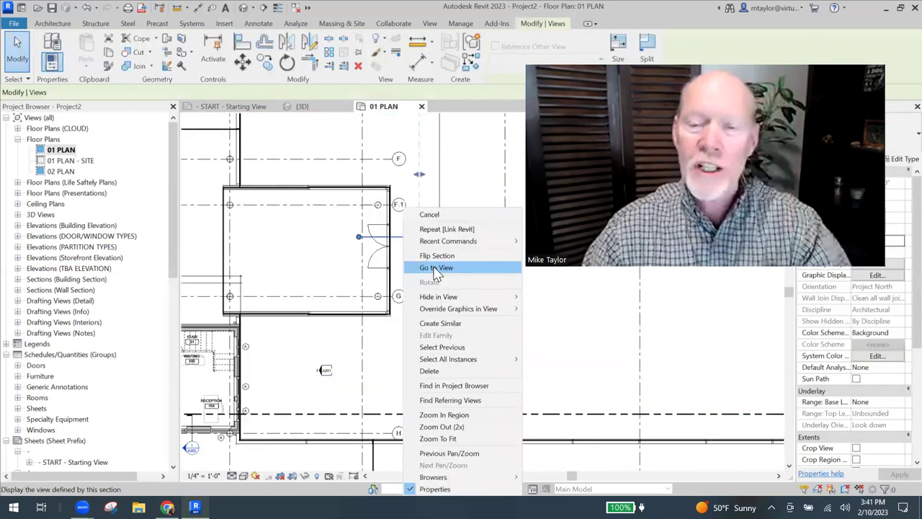
click(436, 268)
scroll(415, 301, up, 3)
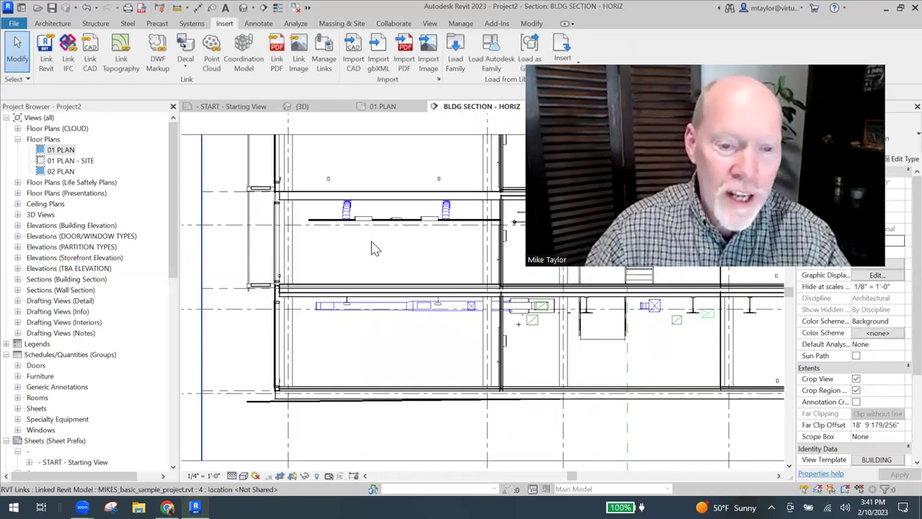
middle_drag(461, 340, 369, 335)
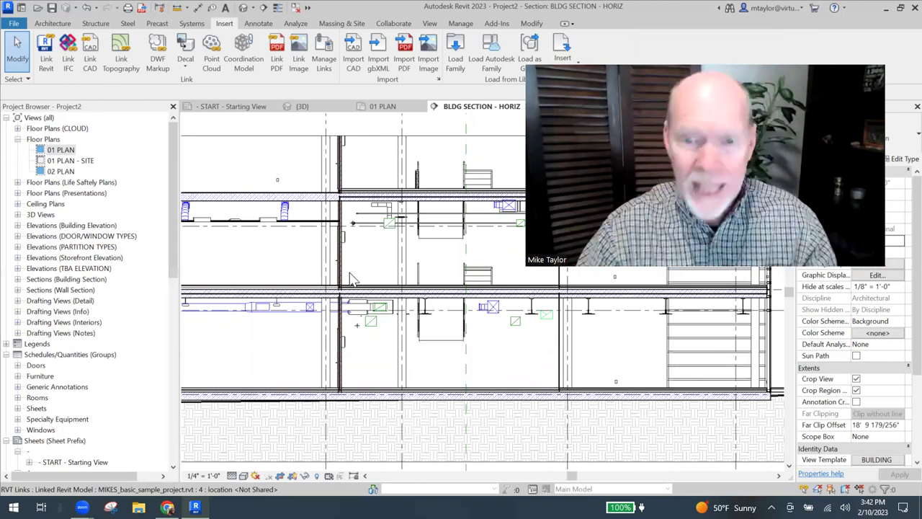
scroll(382, 258, down, 2)
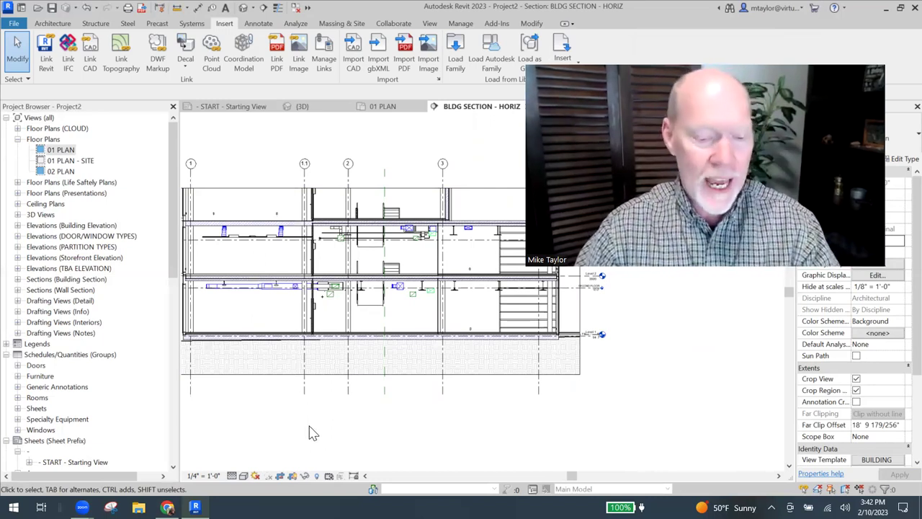
- Set the section's view template to None, then bring up Visibility/Graphic Overrides with VV
click(877, 460)
click(249, 308)
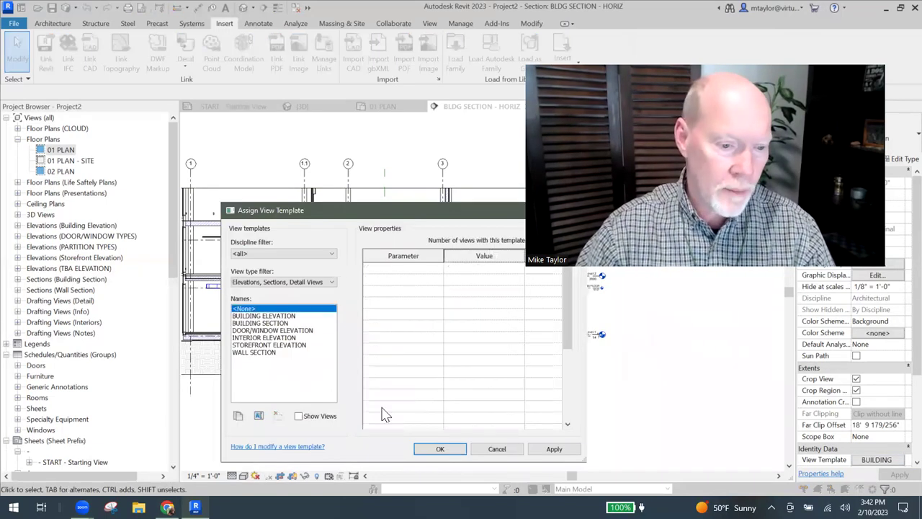
click(439, 449)
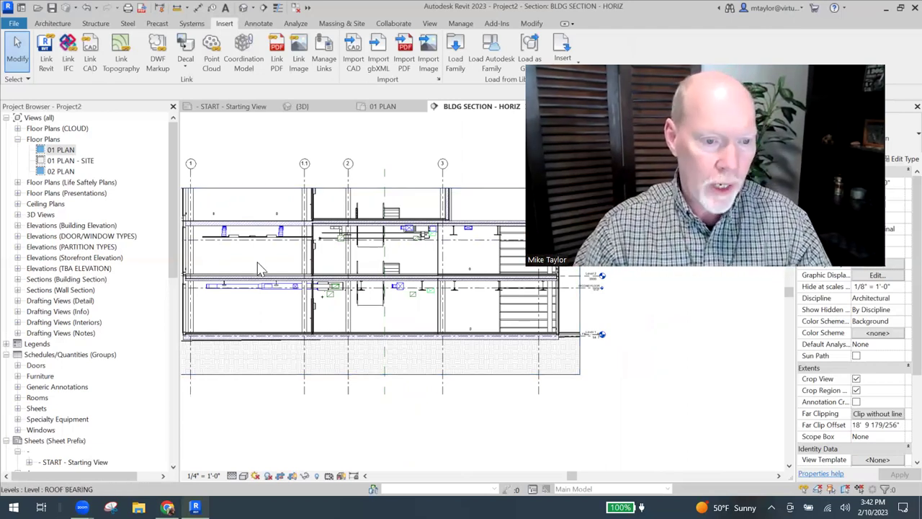
scroll(289, 258, up, 3)
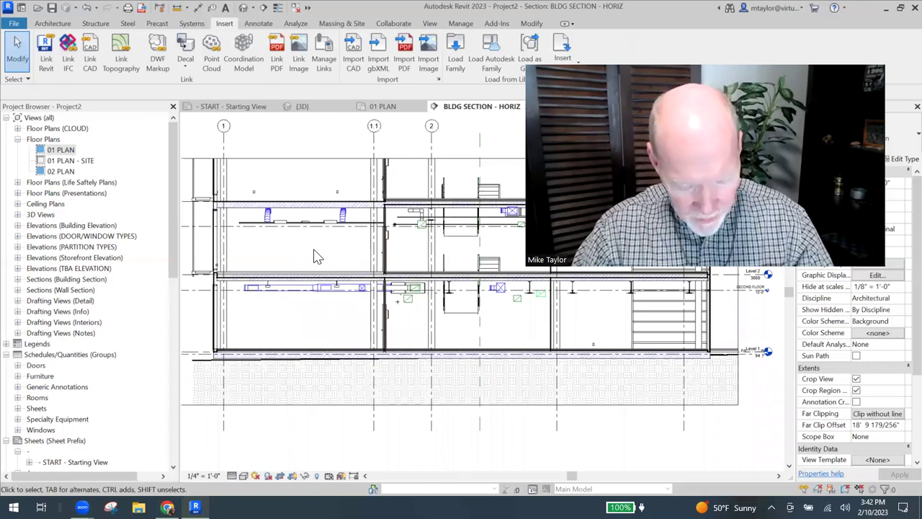
key(v)
key(v)
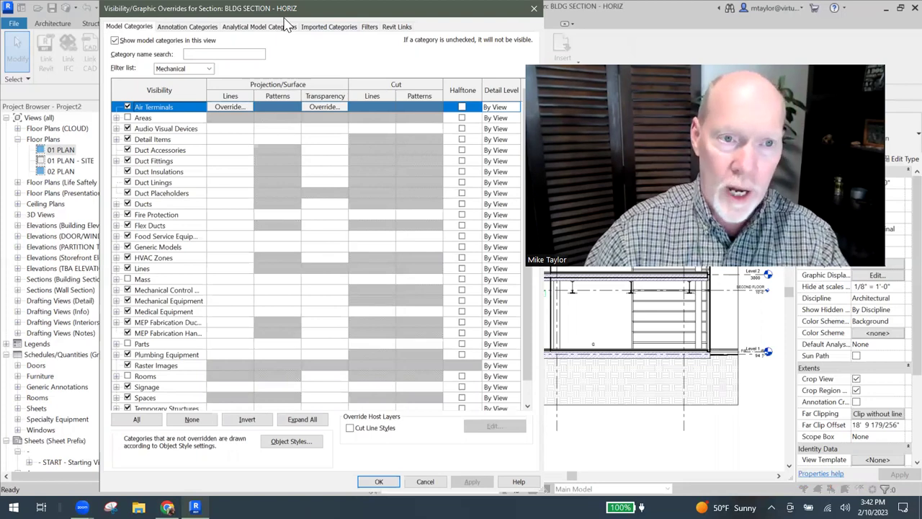
- Remove the EGRESS PATH RAILING filter from the section view's Filters list
drag(287, 10, 276, 40)
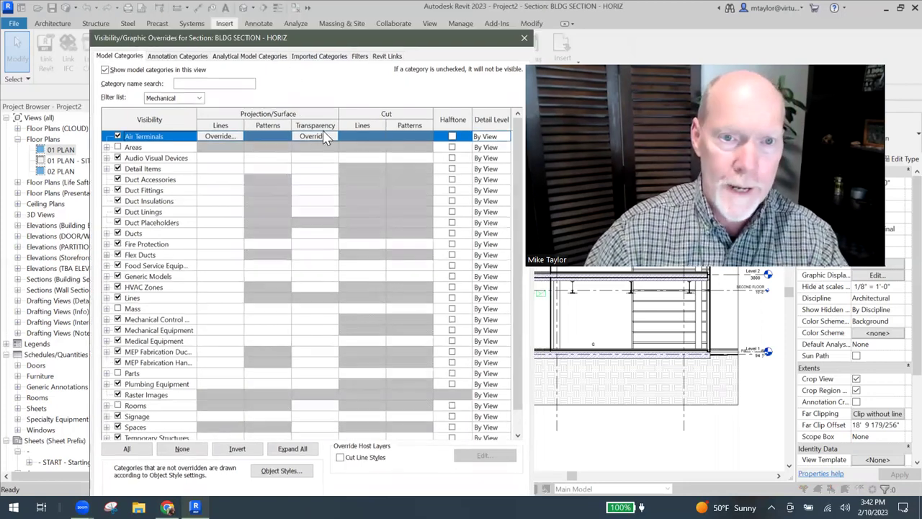
click(360, 57)
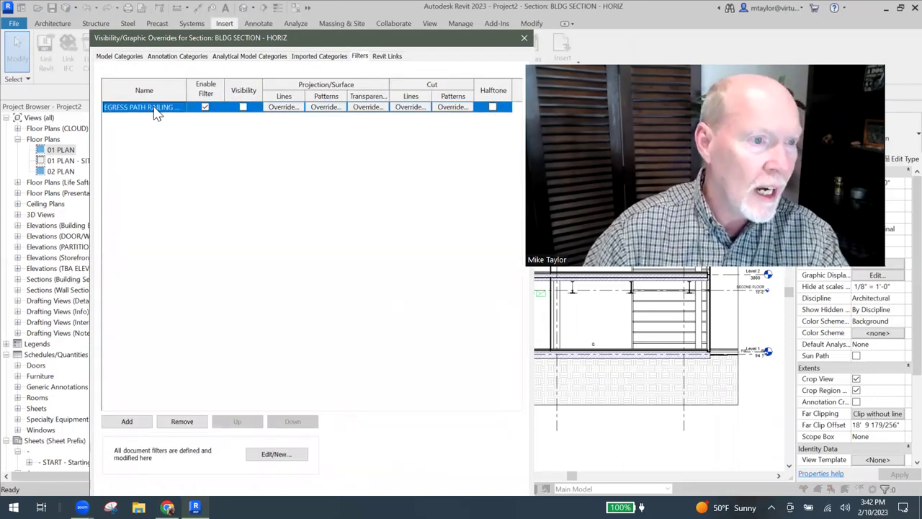
click(188, 423)
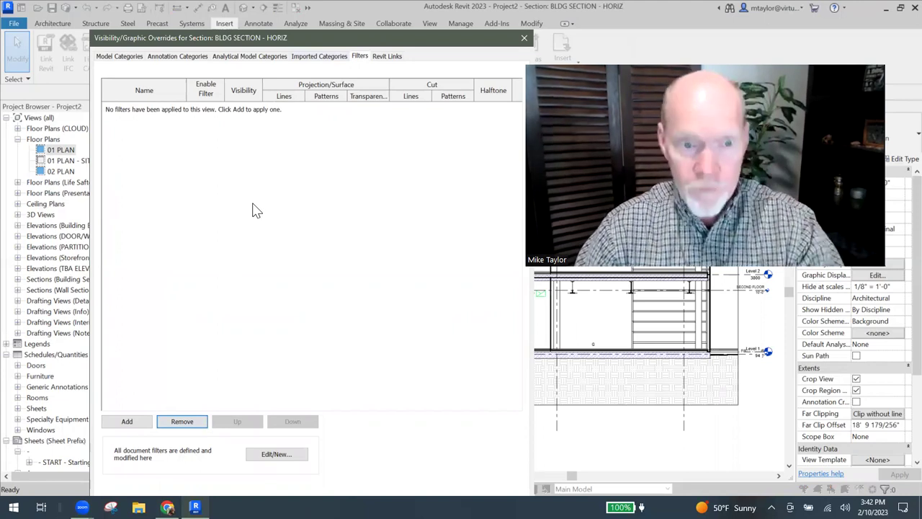
- In the filter manager, delete the CMU fire rating OFF and EGRESS PATH RAILING OFF filters
click(278, 456)
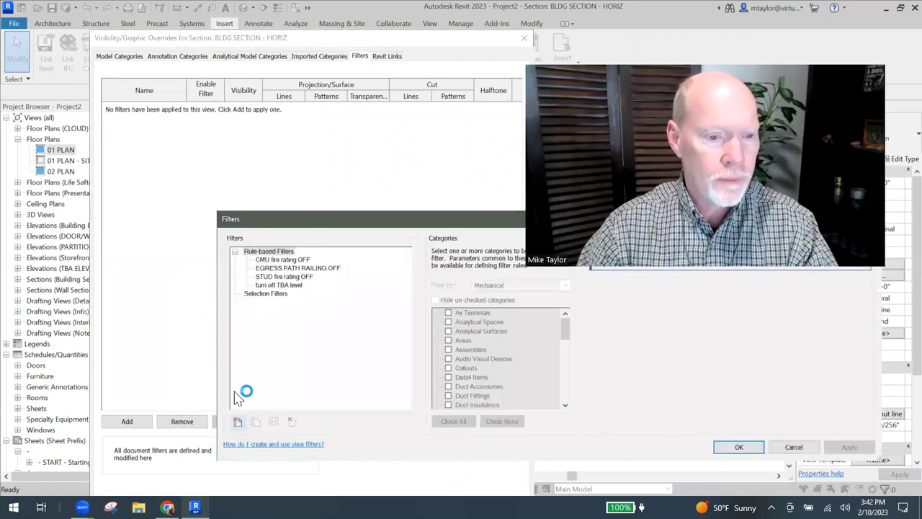
drag(377, 226, 291, 153)
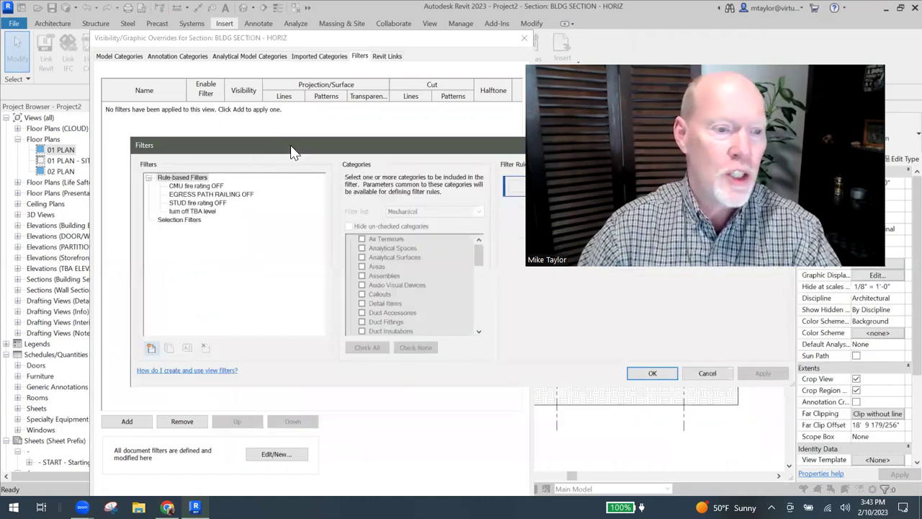
click(196, 186)
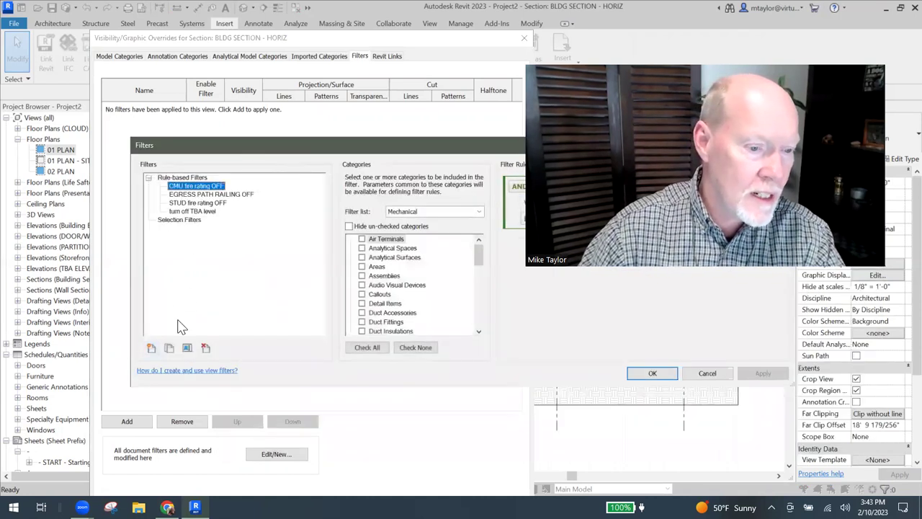
click(205, 349)
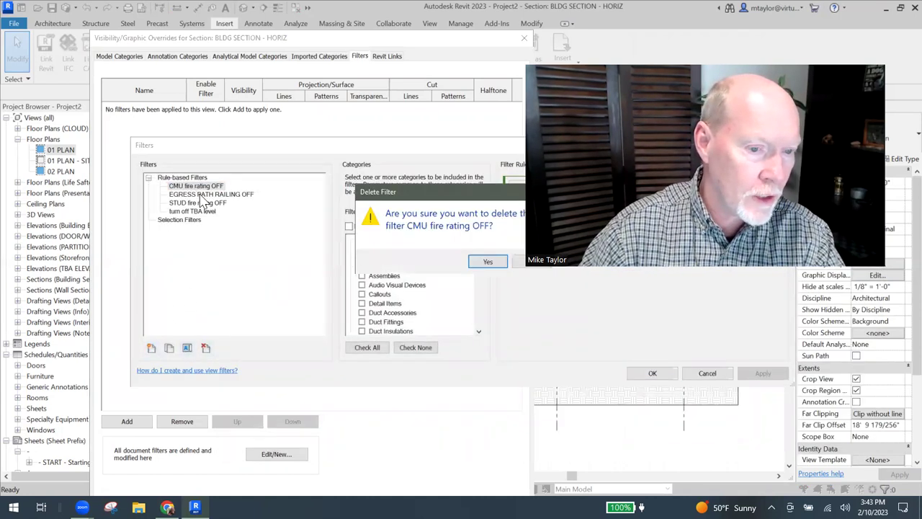
click(487, 262)
click(205, 349)
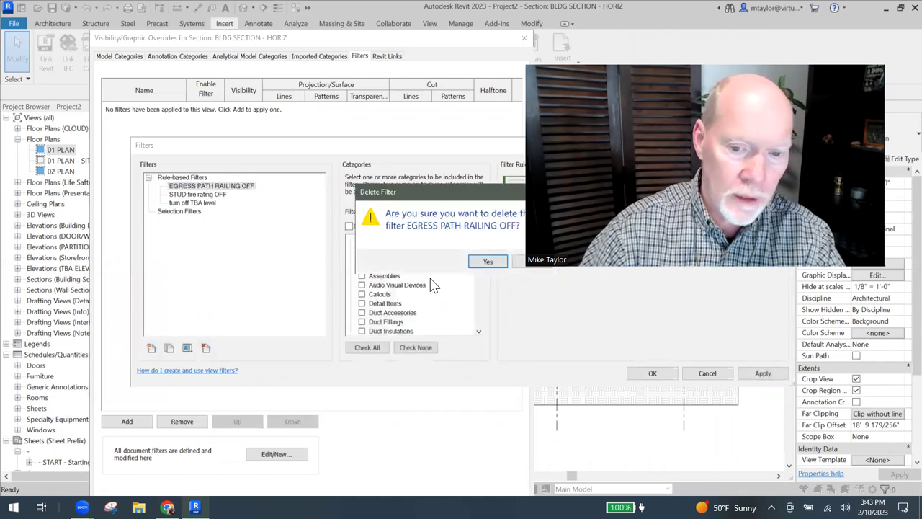
click(486, 264)
- Delete the STUD fire rating OFF and turn off TBA level filters
click(204, 186)
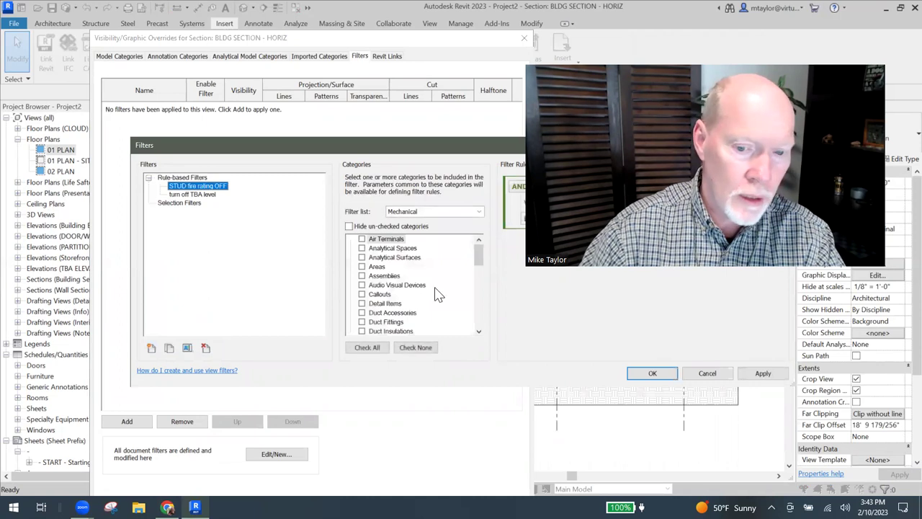
click(206, 349)
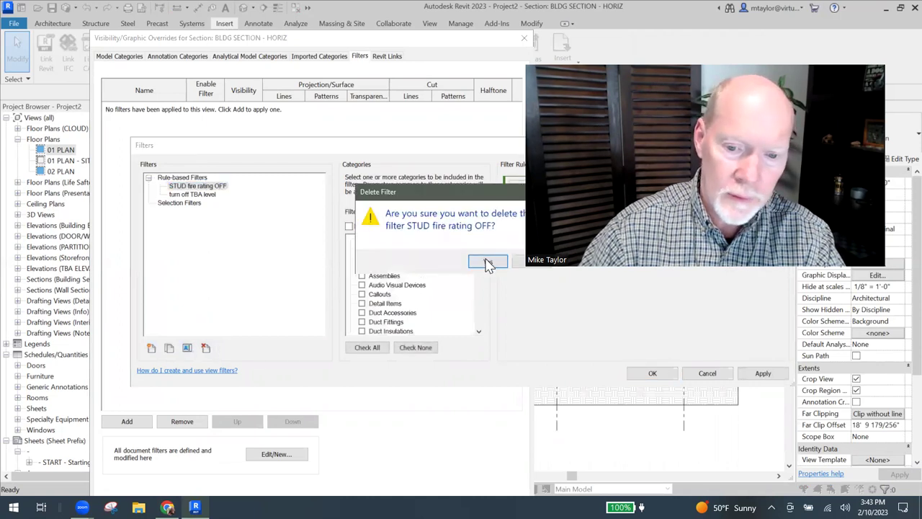
click(487, 264)
click(193, 187)
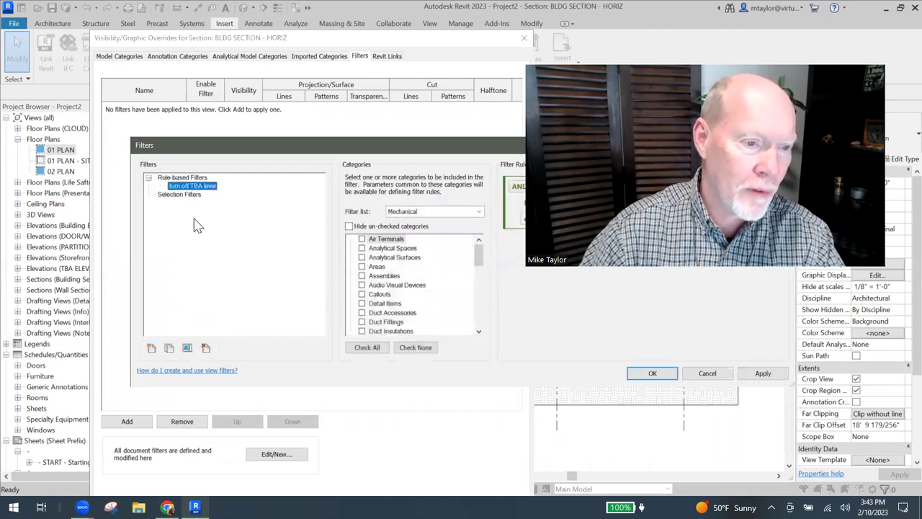
click(206, 349)
click(487, 261)
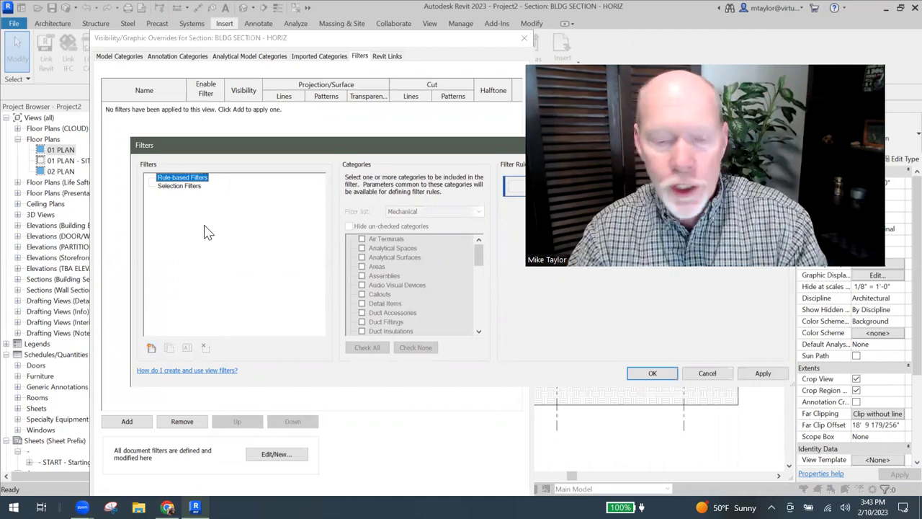
- Create a new rule-based filter named 'Ducts' in the Filters dialog
click(150, 349)
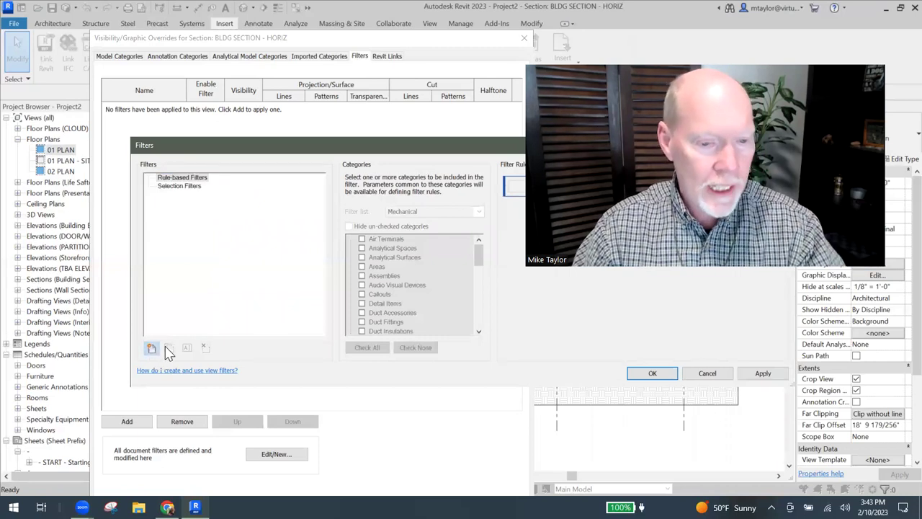
drag(450, 210, 309, 108)
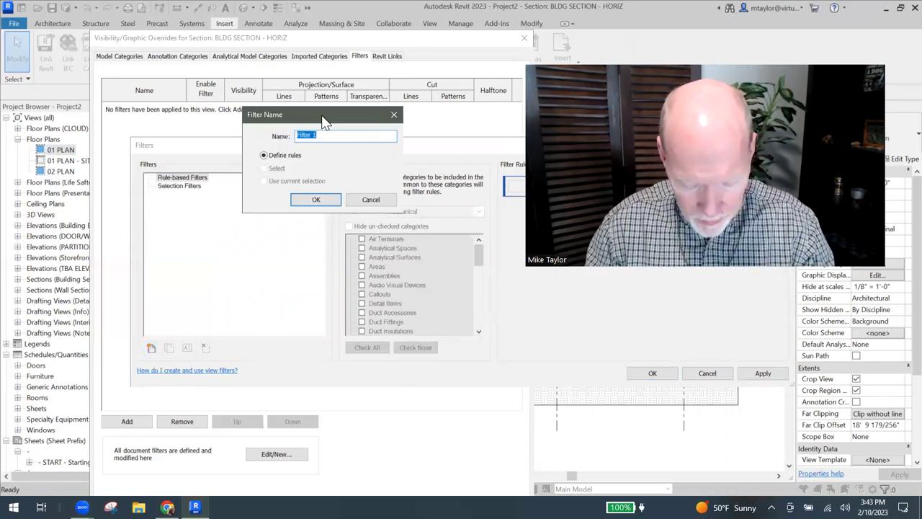
text(Ducts)
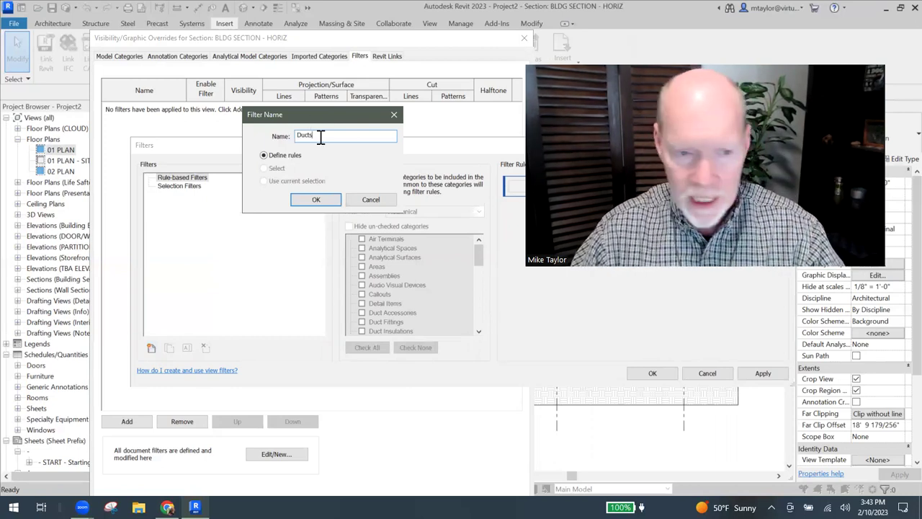
click(316, 201)
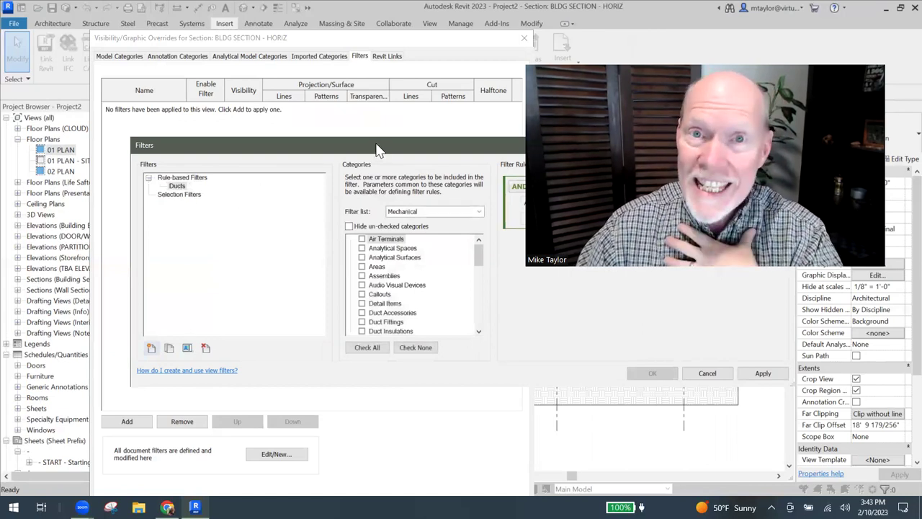
drag(380, 150, 325, 119)
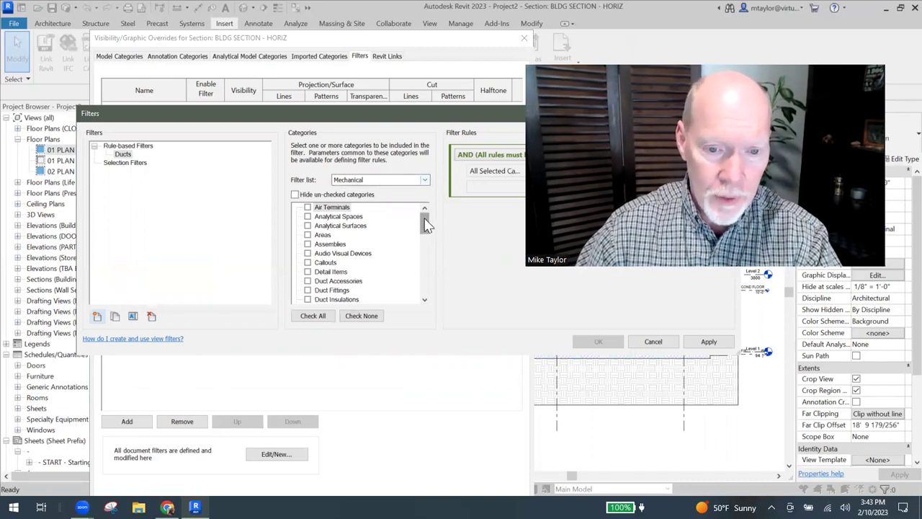
- Check Duct Accessories, Fittings, Insulations, Linings, Placeholders, Systems and Ducts in the Mechanical categories
click(425, 179)
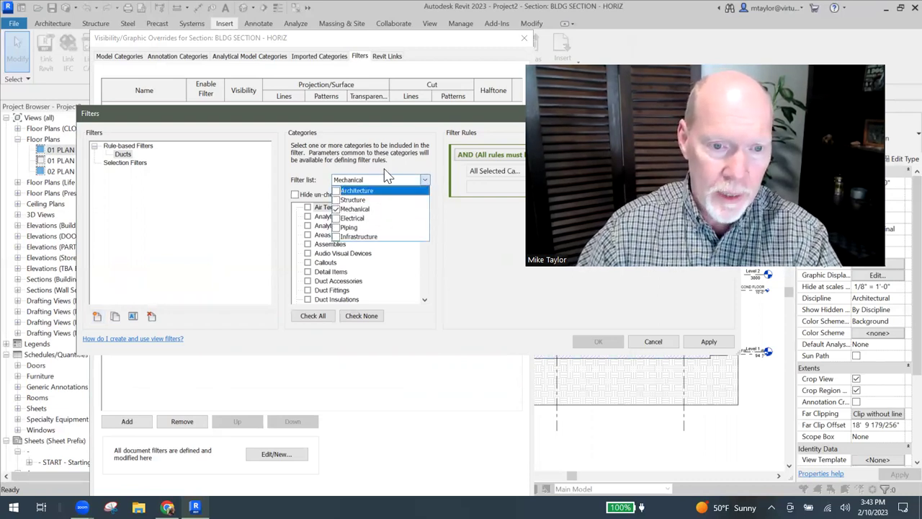
click(387, 176)
scroll(425, 226, down, 3)
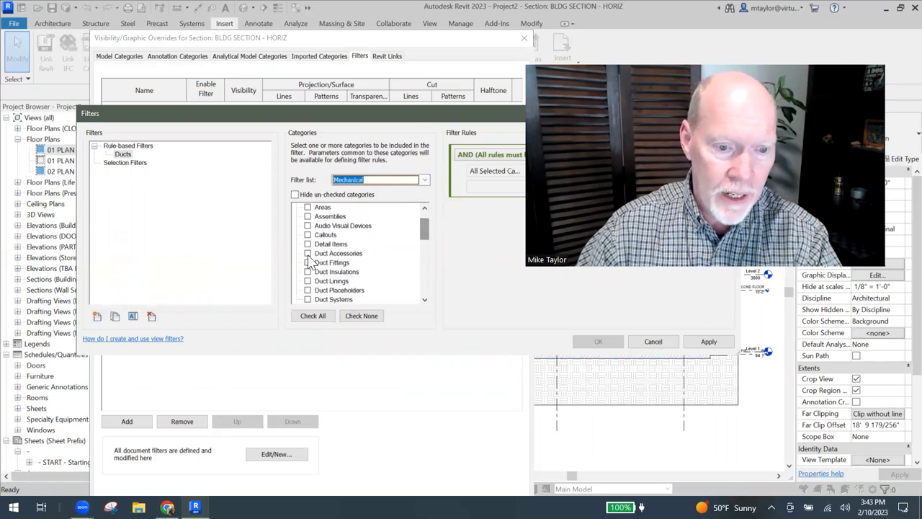
click(308, 254)
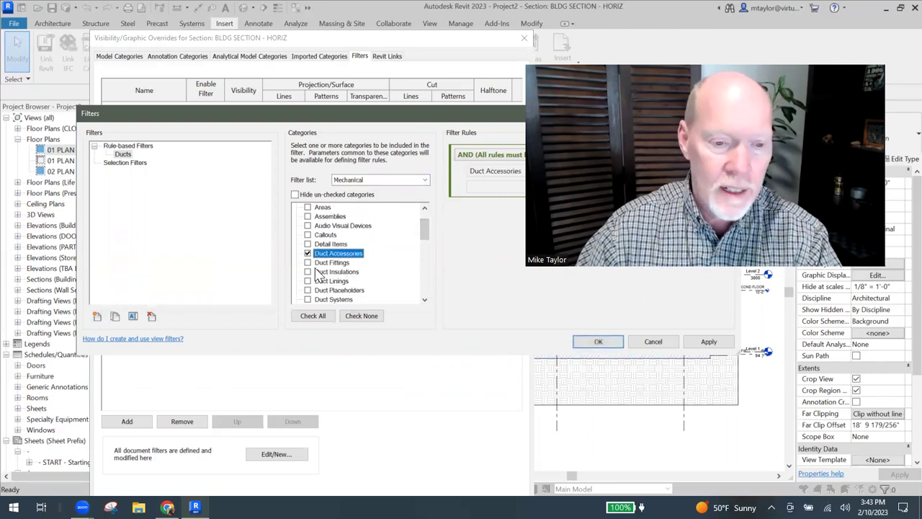
click(308, 262)
click(307, 271)
click(307, 281)
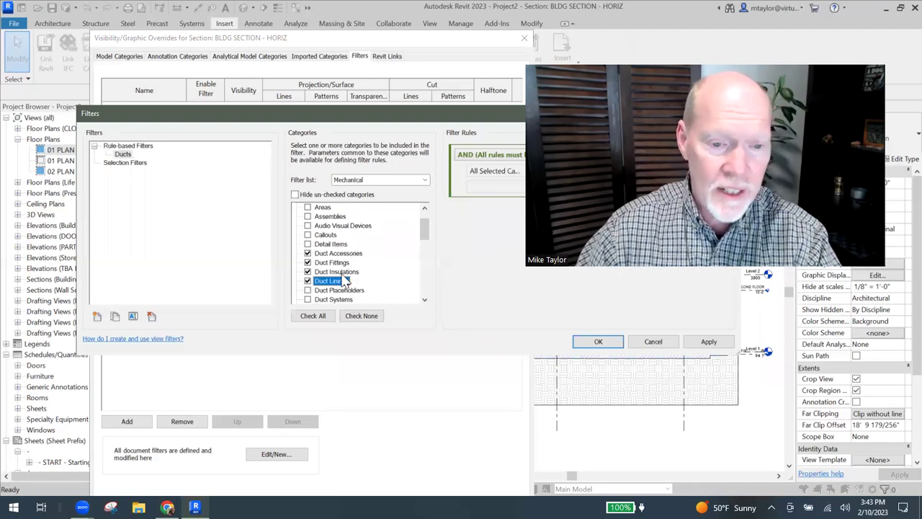
click(425, 299)
click(424, 299)
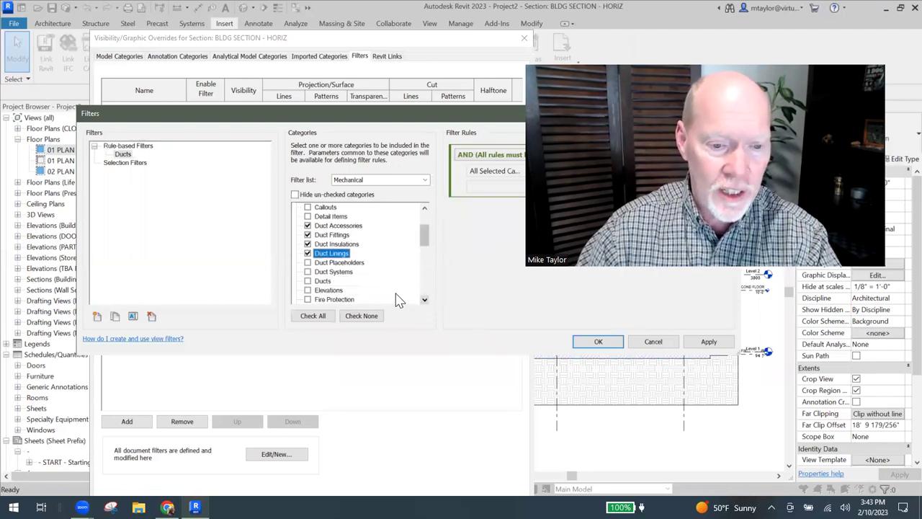
click(307, 262)
click(308, 272)
click(308, 281)
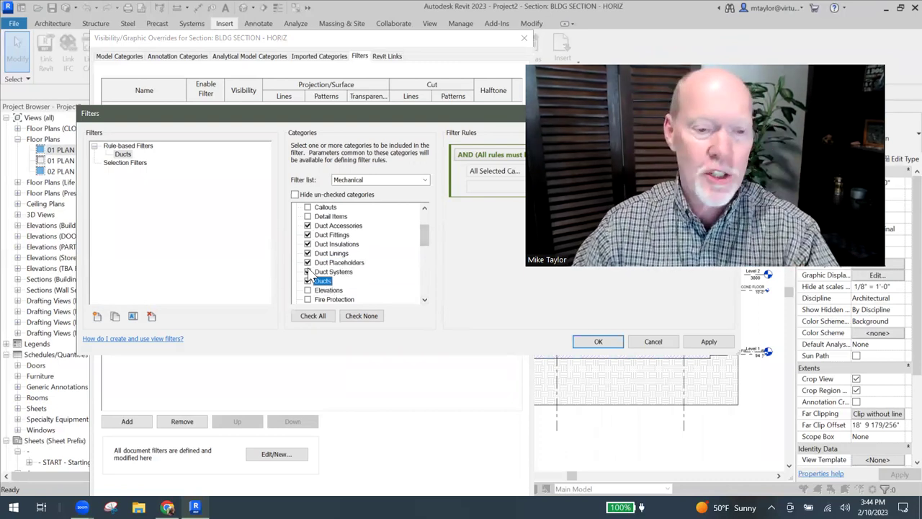
- Also include Flex Ducts and Air Terminals, and shift the dialog to reveal the Filter Rules
drag(424, 238, 424, 258)
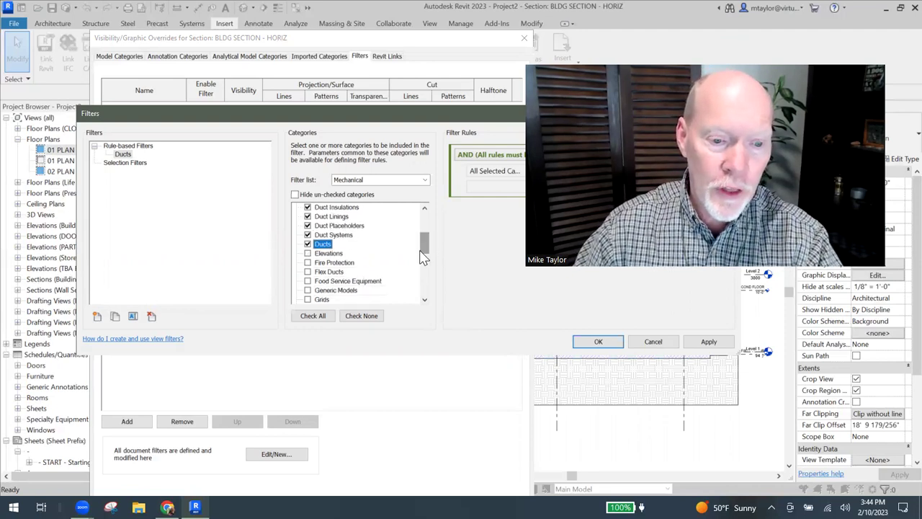
click(309, 273)
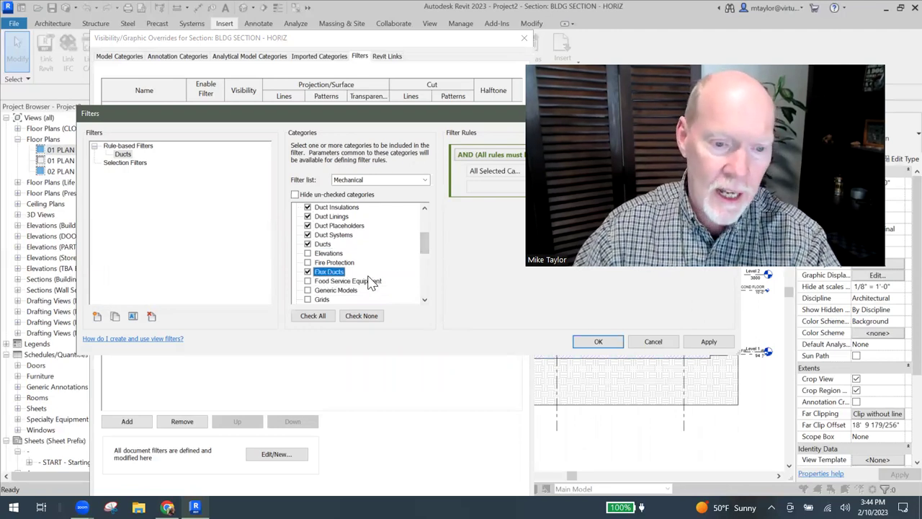
scroll(425, 242, up, 4)
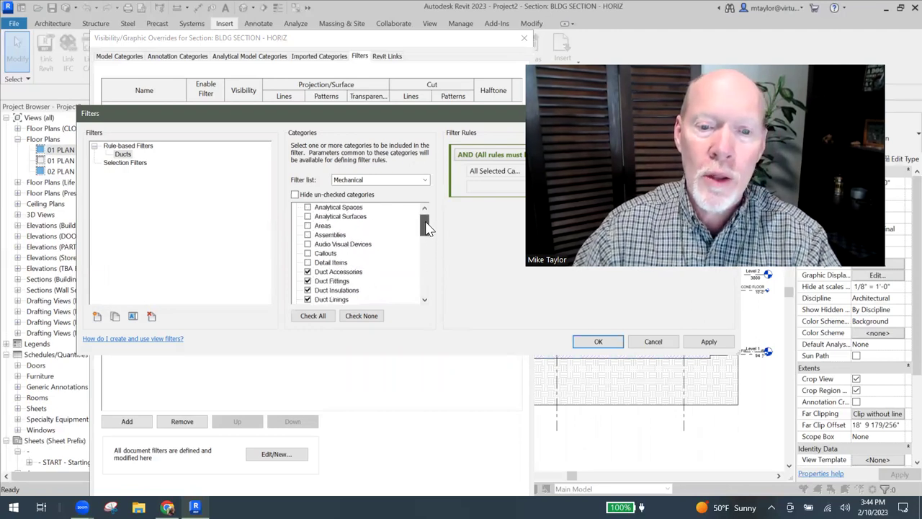
click(308, 207)
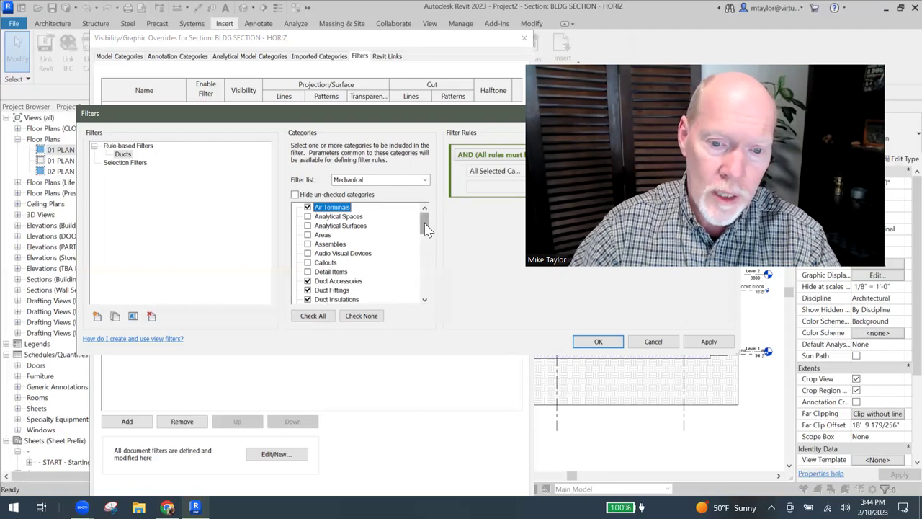
drag(430, 226, 427, 244)
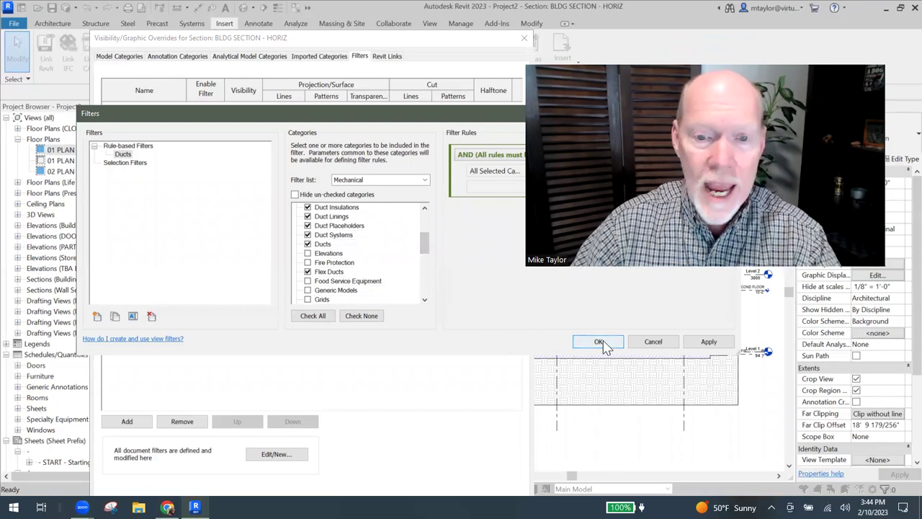
drag(480, 111, 377, 109)
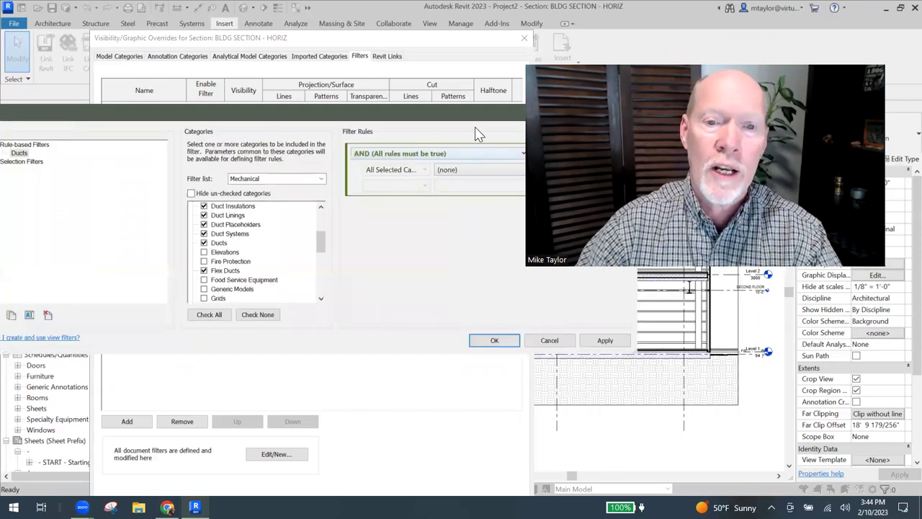
drag(470, 119, 347, 113)
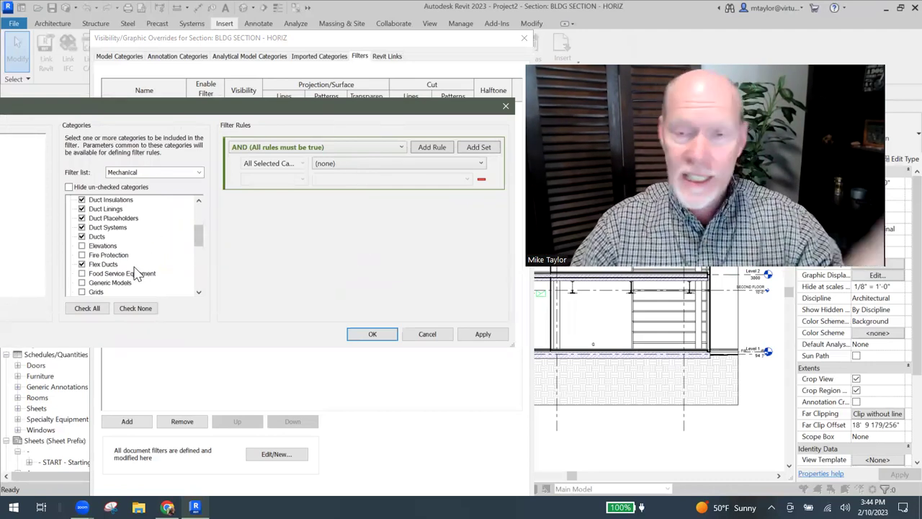
- Close the Filters dialog and add the Ducts filter to the BLDG SECTION - HORIZ view
click(371, 335)
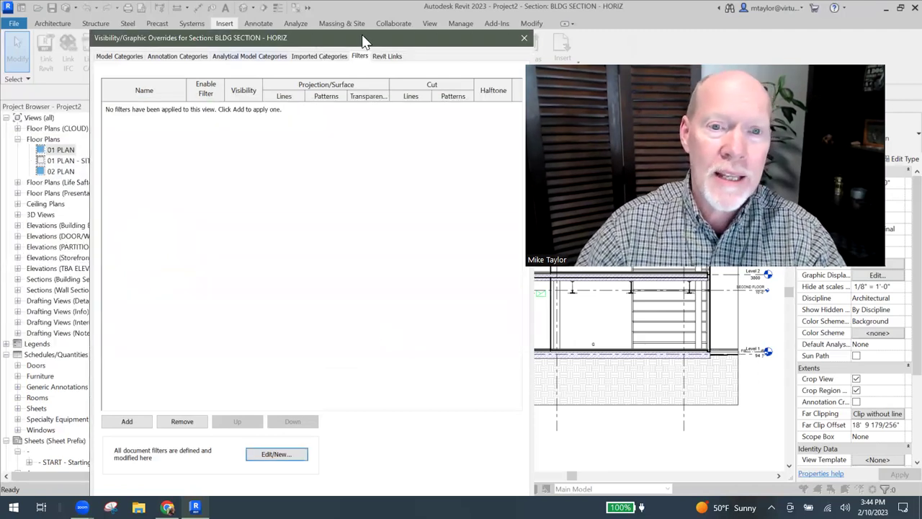
drag(363, 41, 349, 41)
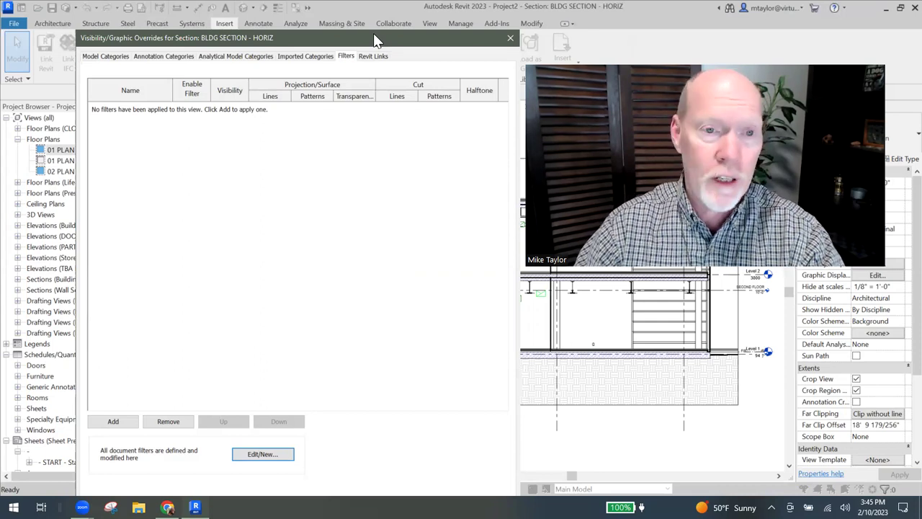
drag(373, 33, 372, 29)
click(113, 417)
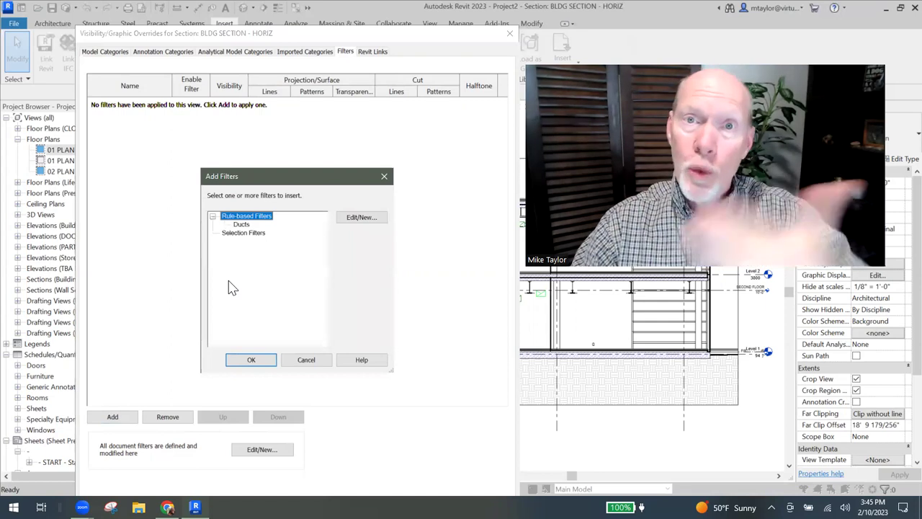
click(241, 225)
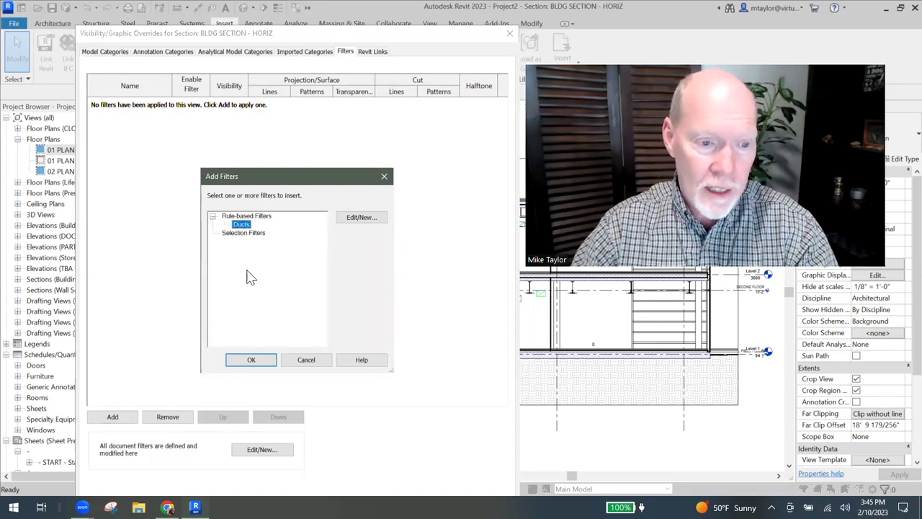
click(251, 359)
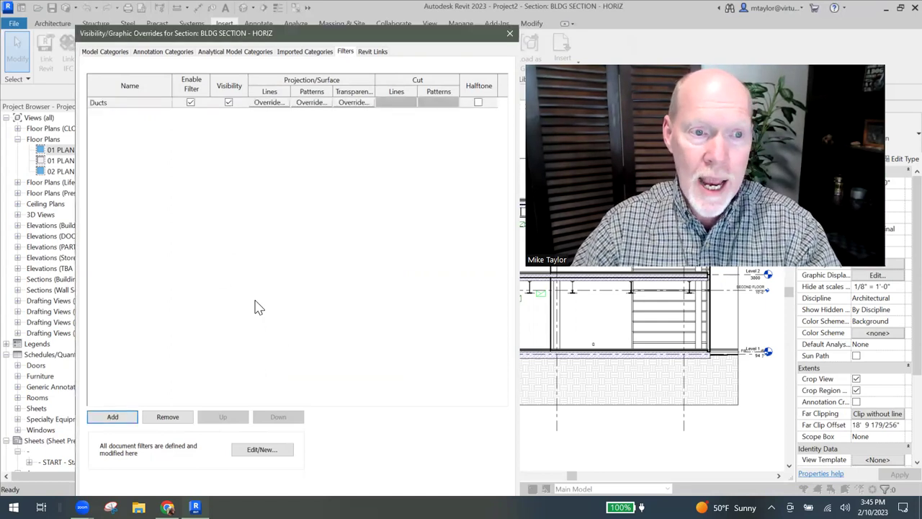
- Set the Ducts filter's projection line colour to Black and apply the overrides to the section
click(270, 102)
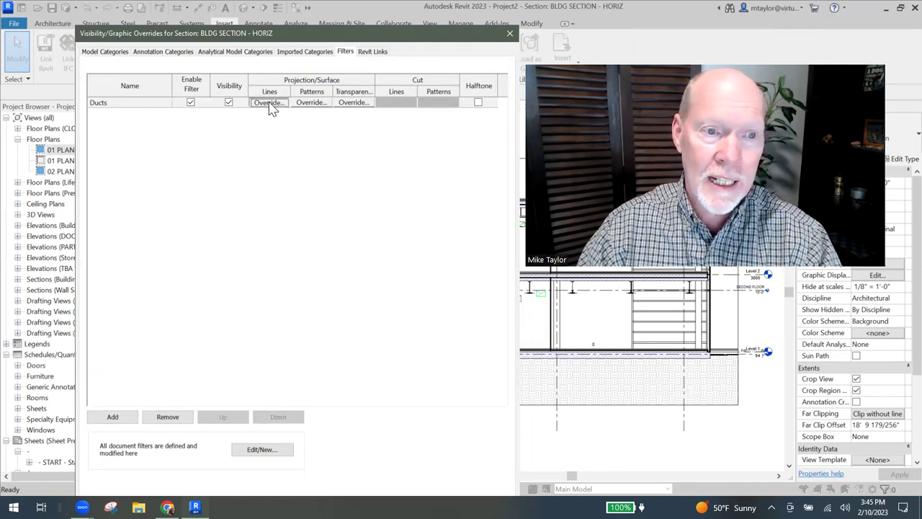
click(366, 179)
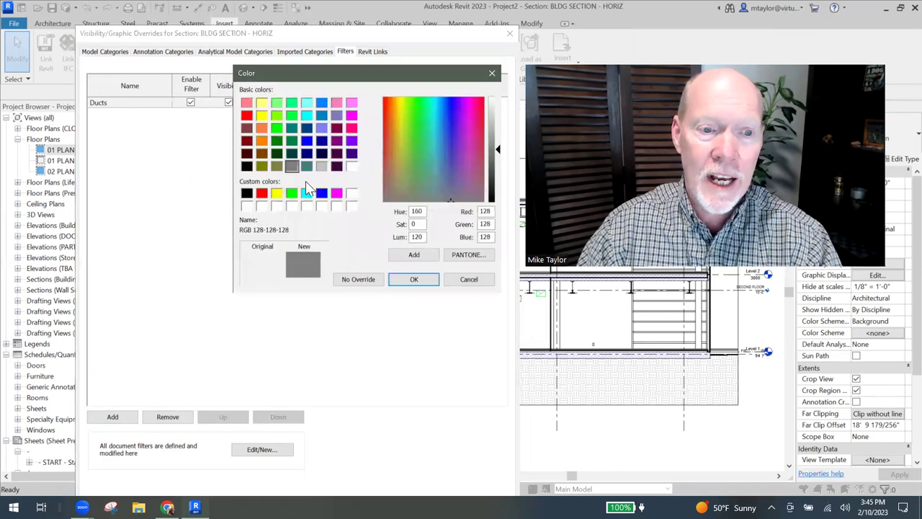
click(247, 166)
click(414, 279)
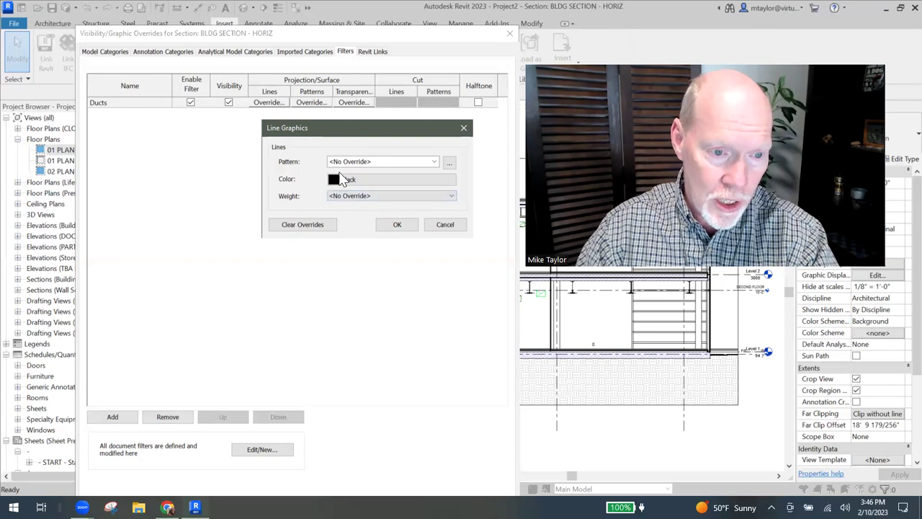
click(397, 224)
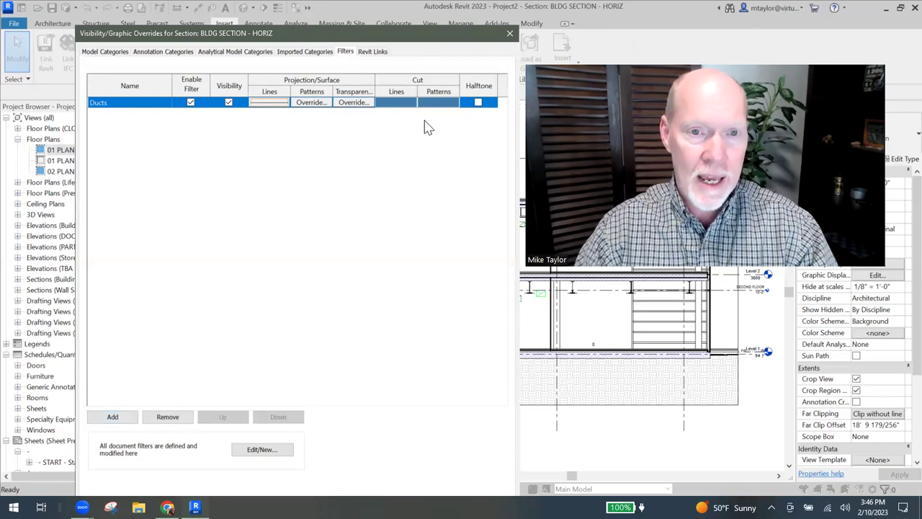
drag(422, 37, 389, 170)
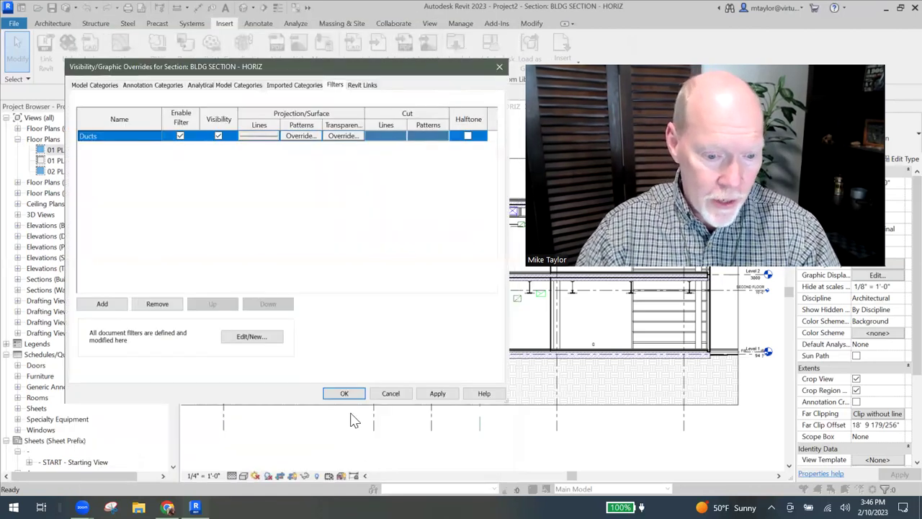
click(346, 391)
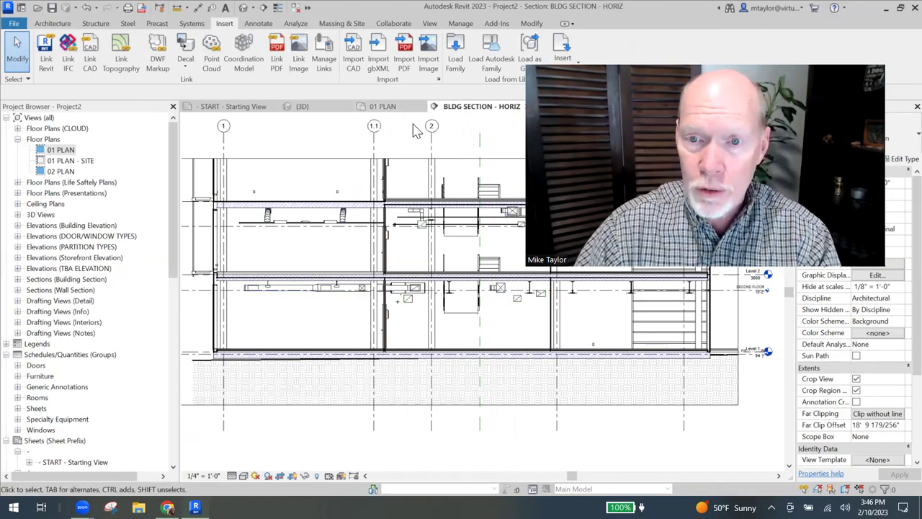
- Switch to the {3D} view tab
click(332, 108)
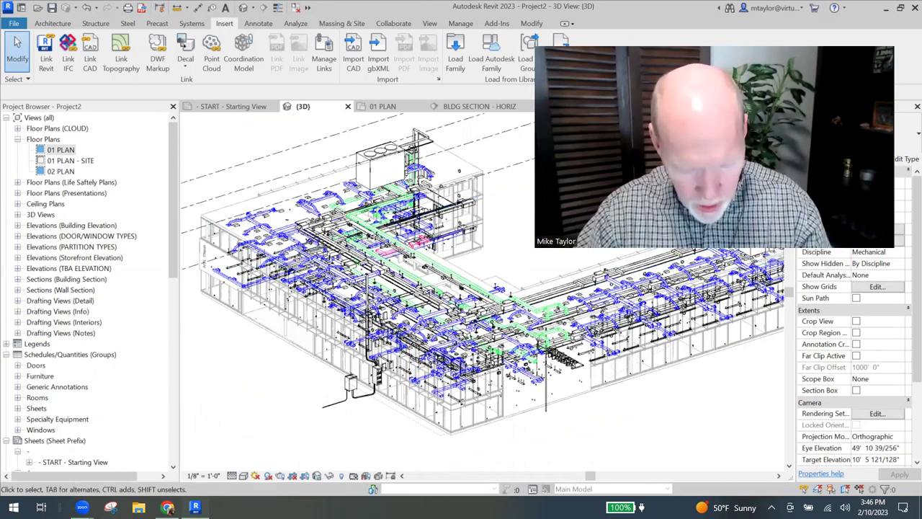
- Open Visibility/Graphics with VG and add the Ducts filter to the 3D view
key(v)
key(g)
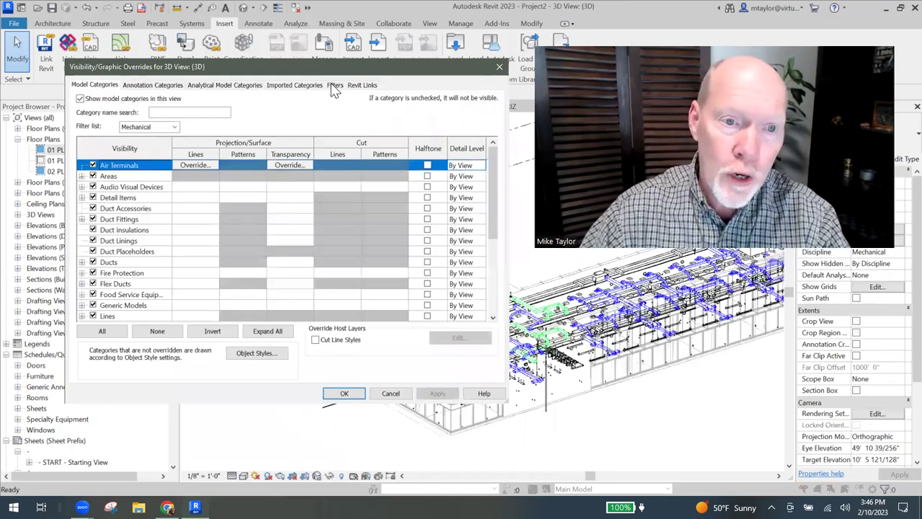
click(336, 85)
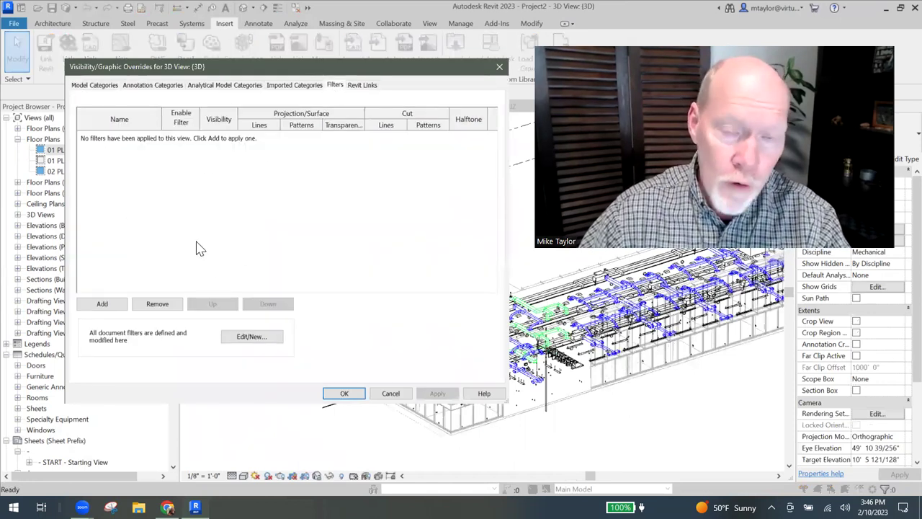
click(103, 305)
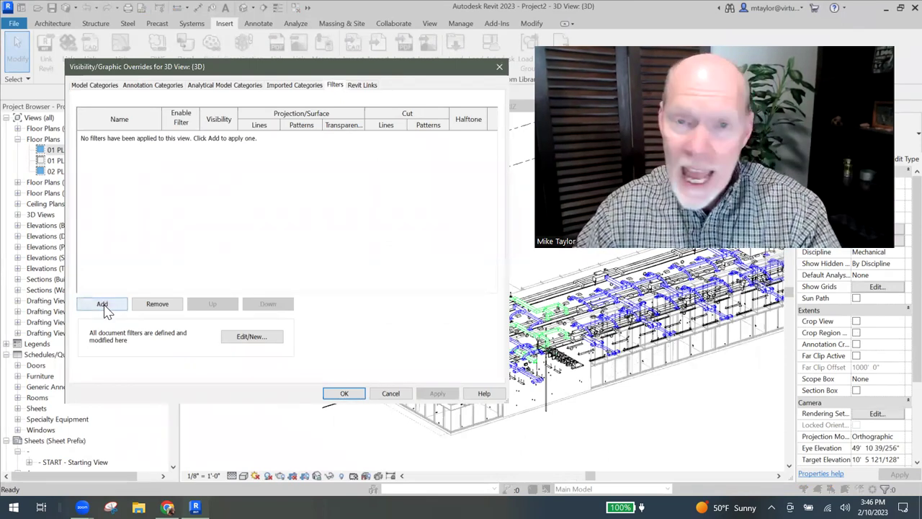
click(103, 306)
click(231, 186)
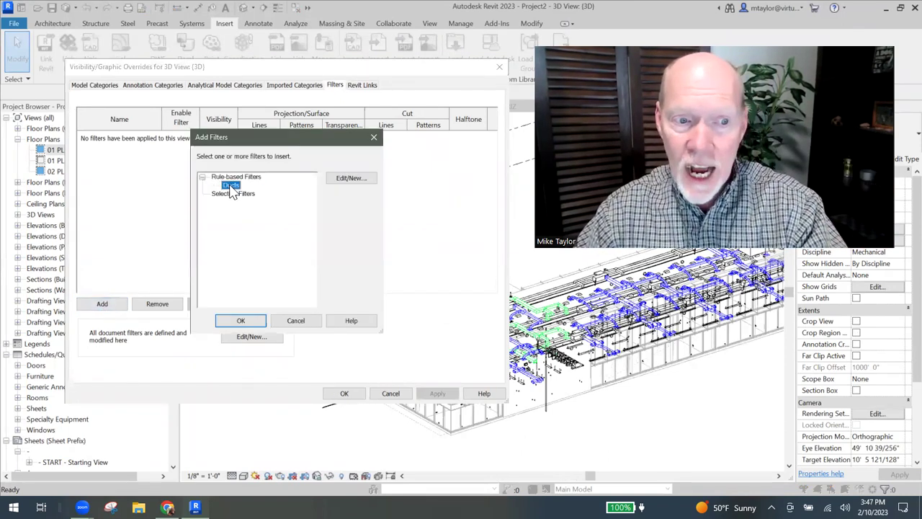
click(241, 320)
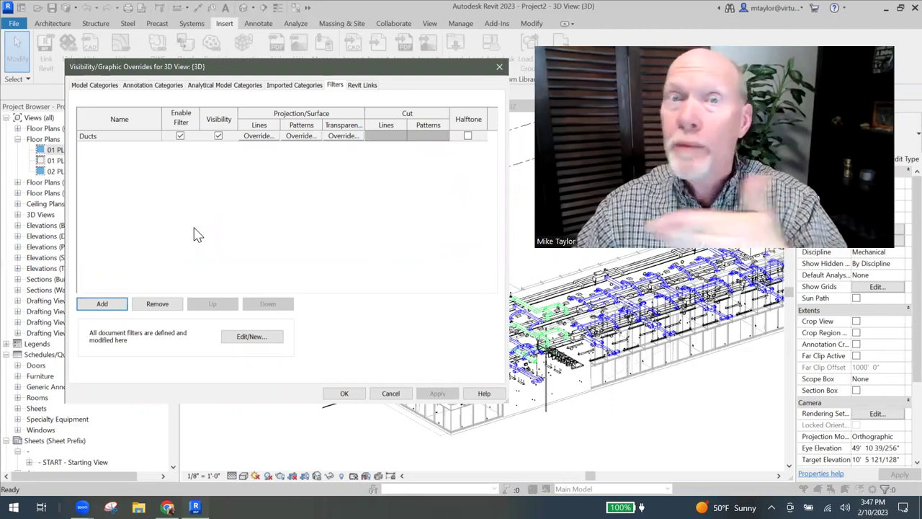
- Override the Ducts filter's projection lines to Black and apply the overrides
click(261, 137)
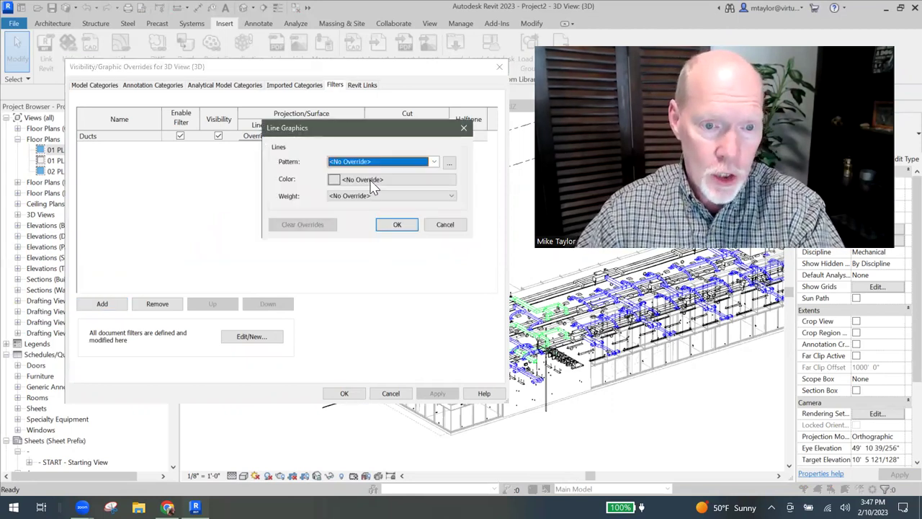
click(371, 183)
click(246, 166)
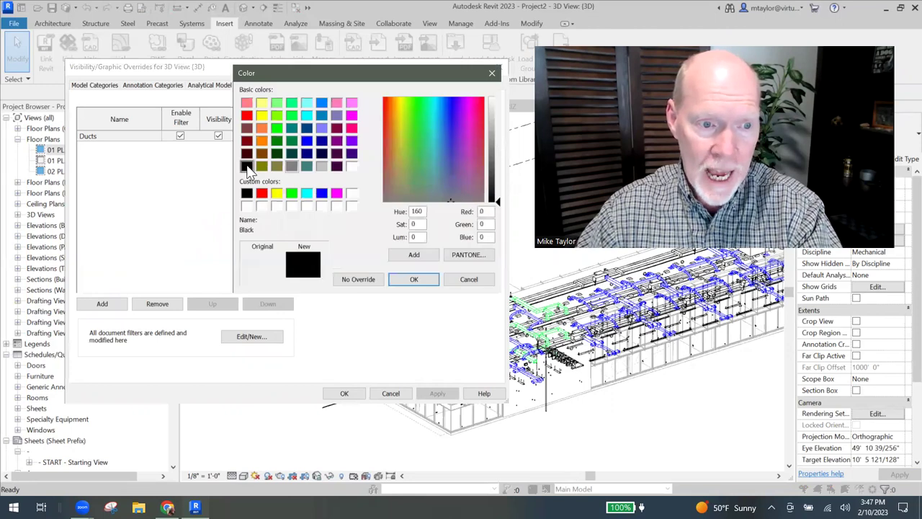
click(423, 280)
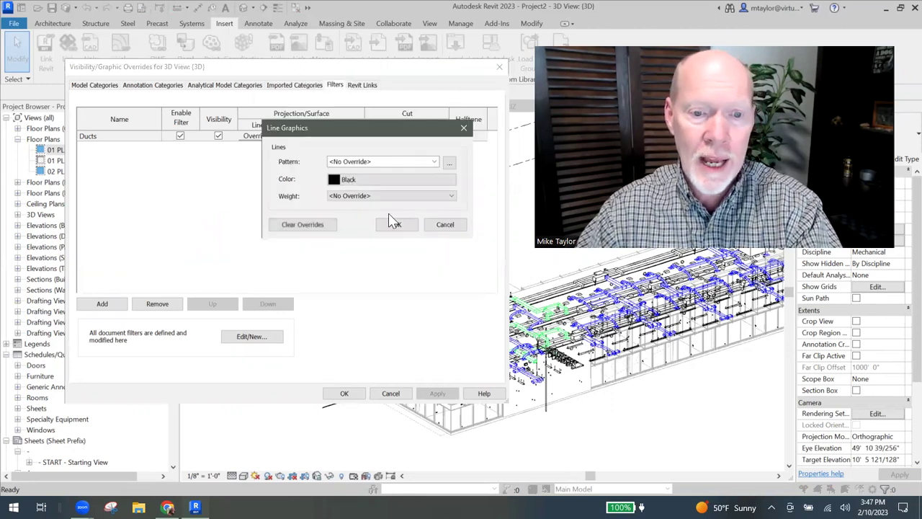
click(397, 226)
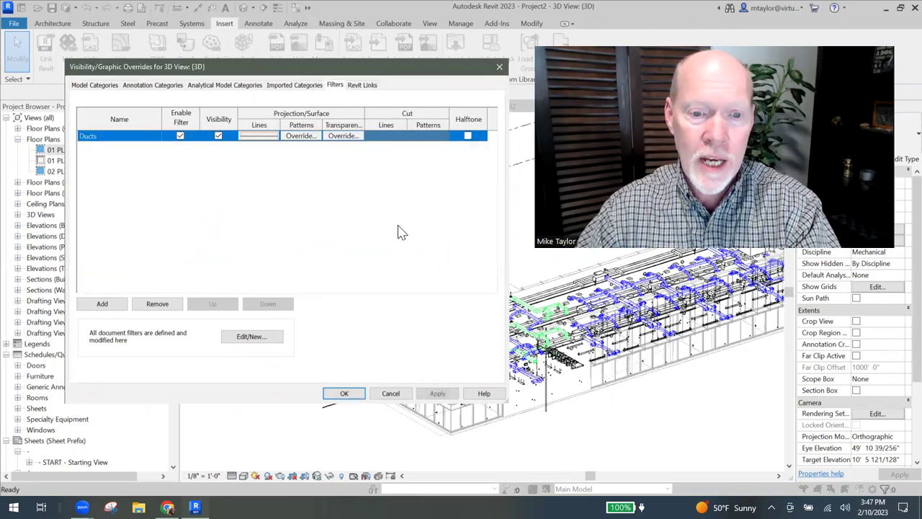
click(344, 395)
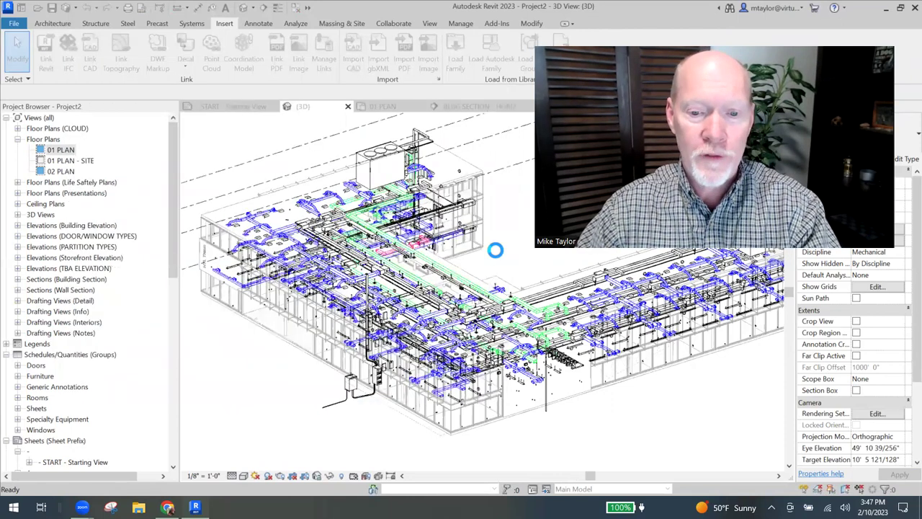